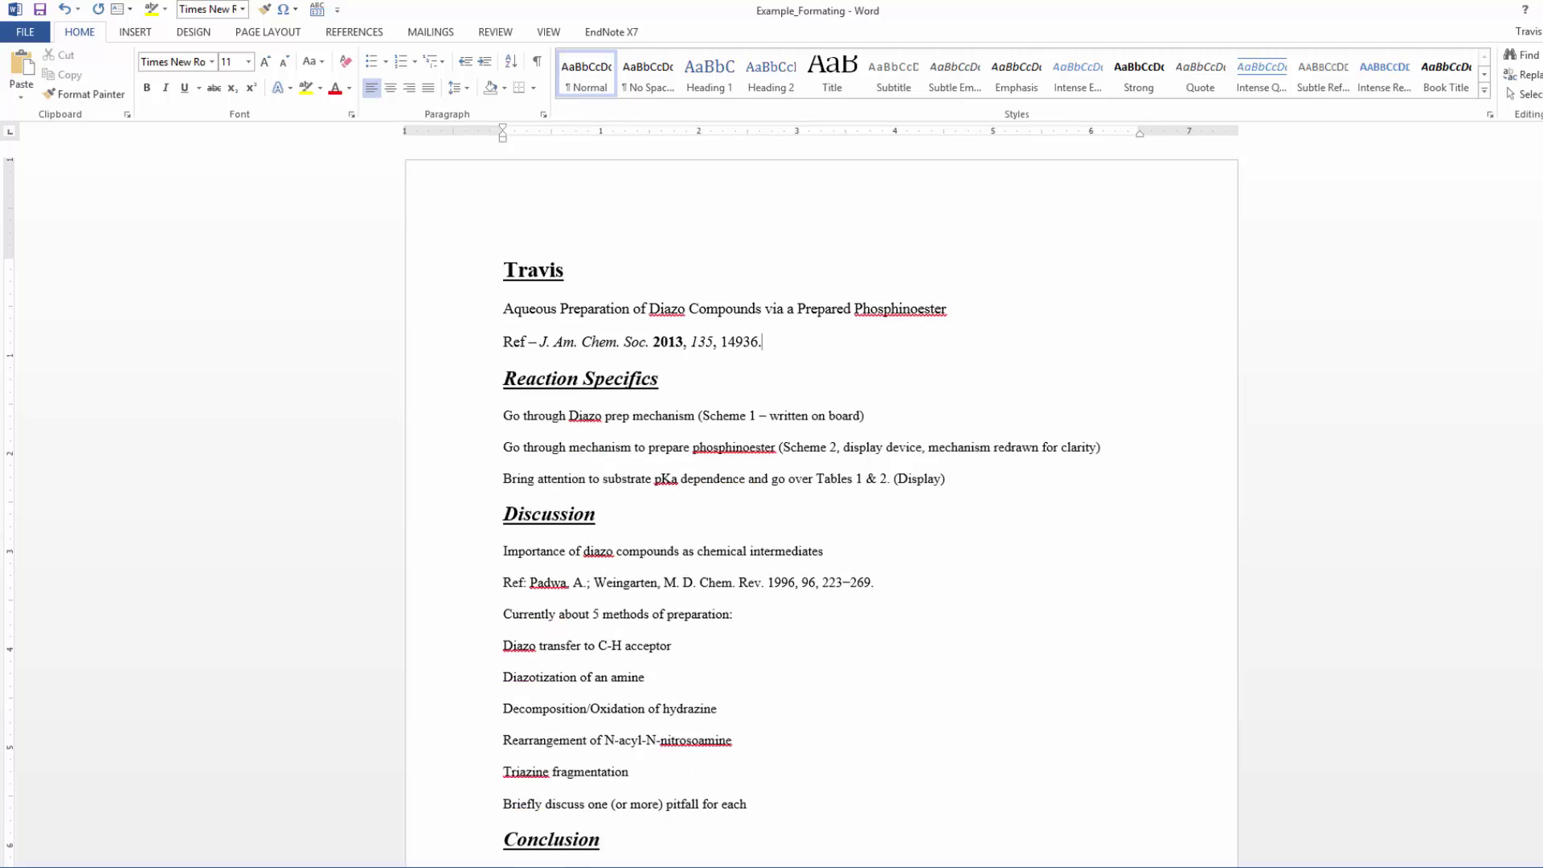
Insert a blank line above the Reaction Specifics heading and reduce its font size
key(Return)
key(Return)
key(ctrl+bracketleft)
key(ctrl+bracketleft)
key(ctrl+bracketleft)
key(ctrl+bracketleft)
key(ctrl+bracketleft)
key(ctrl+bracketleft)
key(ctrl+bracketleft)
key(ctrl+bracketleft)
key(Up)
key(ctrl+bracketleft)
key(ctrl+bracketleft)
key(ctrl+bracketleft)
key(ctrl+bracketleft)
key(ctrl+bracketleft)
key(ctrl+bracketleft)
key(ctrl+bracketleft)
key(ctrl+bracketleft)
key(ctrl+bracketleft)
Insert a blank line above the Discussion heading and shrink its font size to make a narrow gap
key(Down)
key(Down)
key(Down)
key(Down)
key(Down)
key(Down)
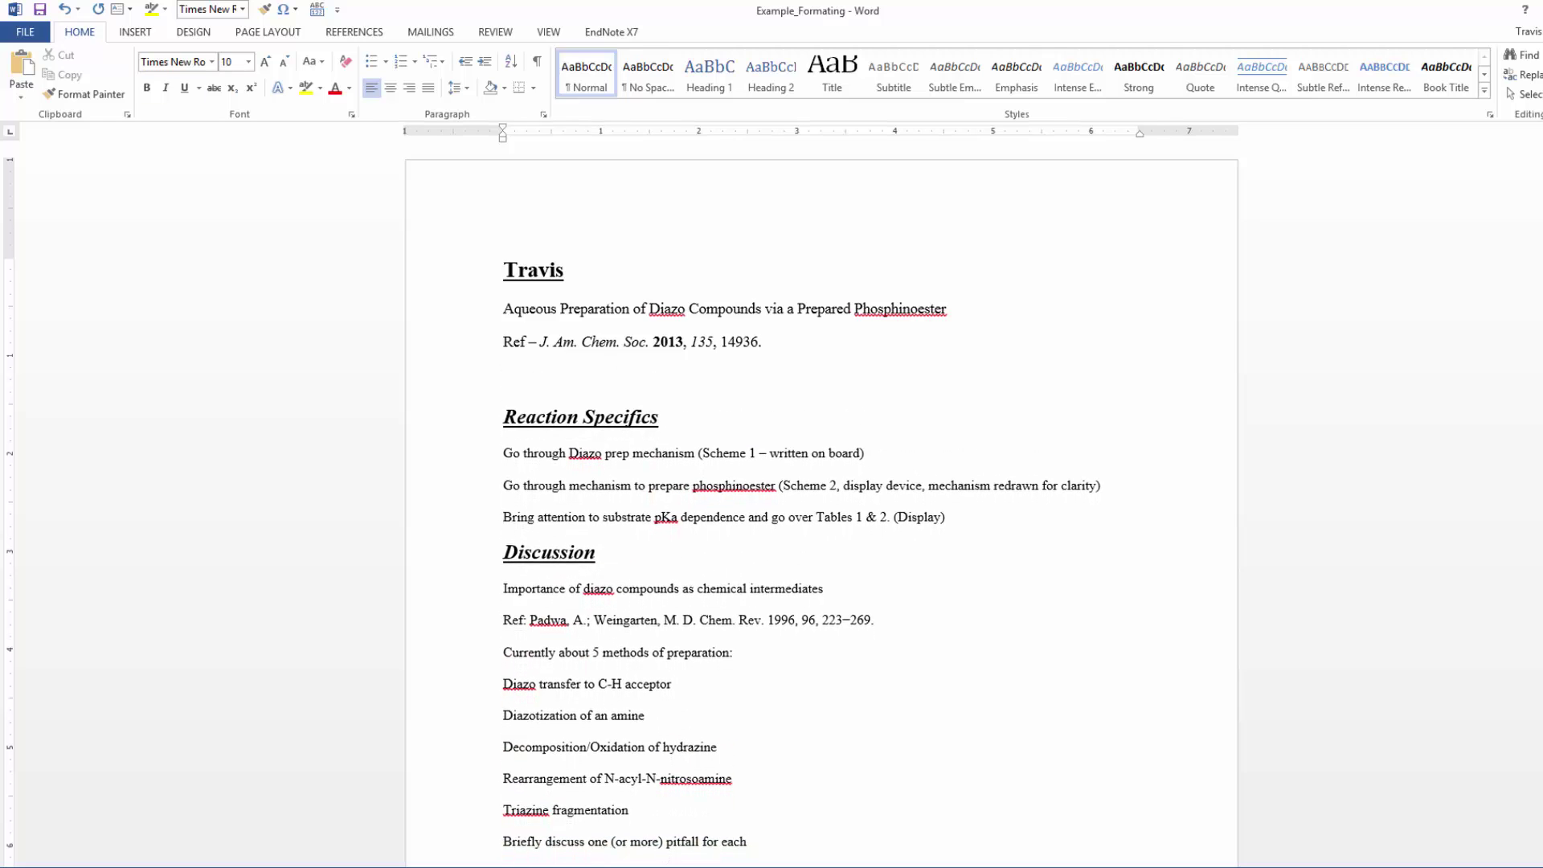
key(Return)
key(Up)
key(ctrl+bracketleft)
key(ctrl+bracketleft)
key(ctrl+bracketleft)
key(ctrl+bracketleft)
key(ctrl+bracketleft)
key(ctrl+bracketleft)
key(ctrl+bracketleft)
key(ctrl+bracketleft)
key(ctrl+bracketleft)
key(ctrl+bracketleft)
key(ctrl+bracketleft)
key(ctrl+bracketleft)
Insert a blank line above the Conclusion heading and shrink its font size to 4
key(Down)
key(Down)
key(Down)
key(Down)
key(Down)
key(Down)
key(Down)
key(Down)
key(Down)
key(Down)
key(Down)
key(Return)
key(Up)
key(ctrl+bracketleft)
key(ctrl+bracketleft)
key(ctrl+bracketleft)
key(ctrl+bracketleft)
key(ctrl+bracketleft)
key(ctrl+bracketleft)
key(ctrl+bracketleft)
key(ctrl+bracketleft)
key(ctrl+bracketleft)
key(ctrl+bracketleft)
key(ctrl+bracketleft)
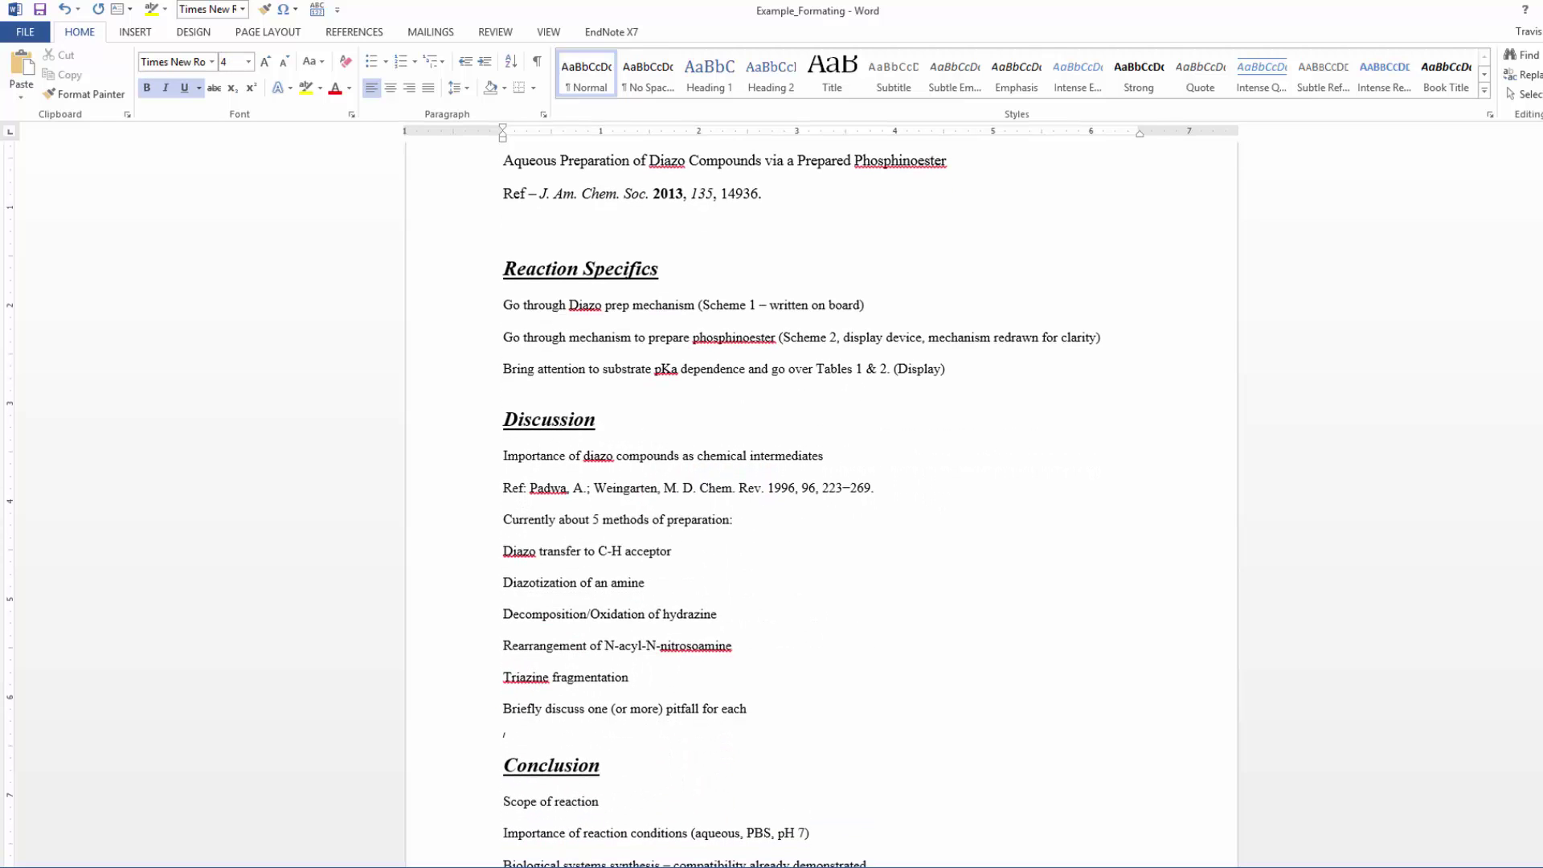
ctrl+scroll(822, 498, down, 3)
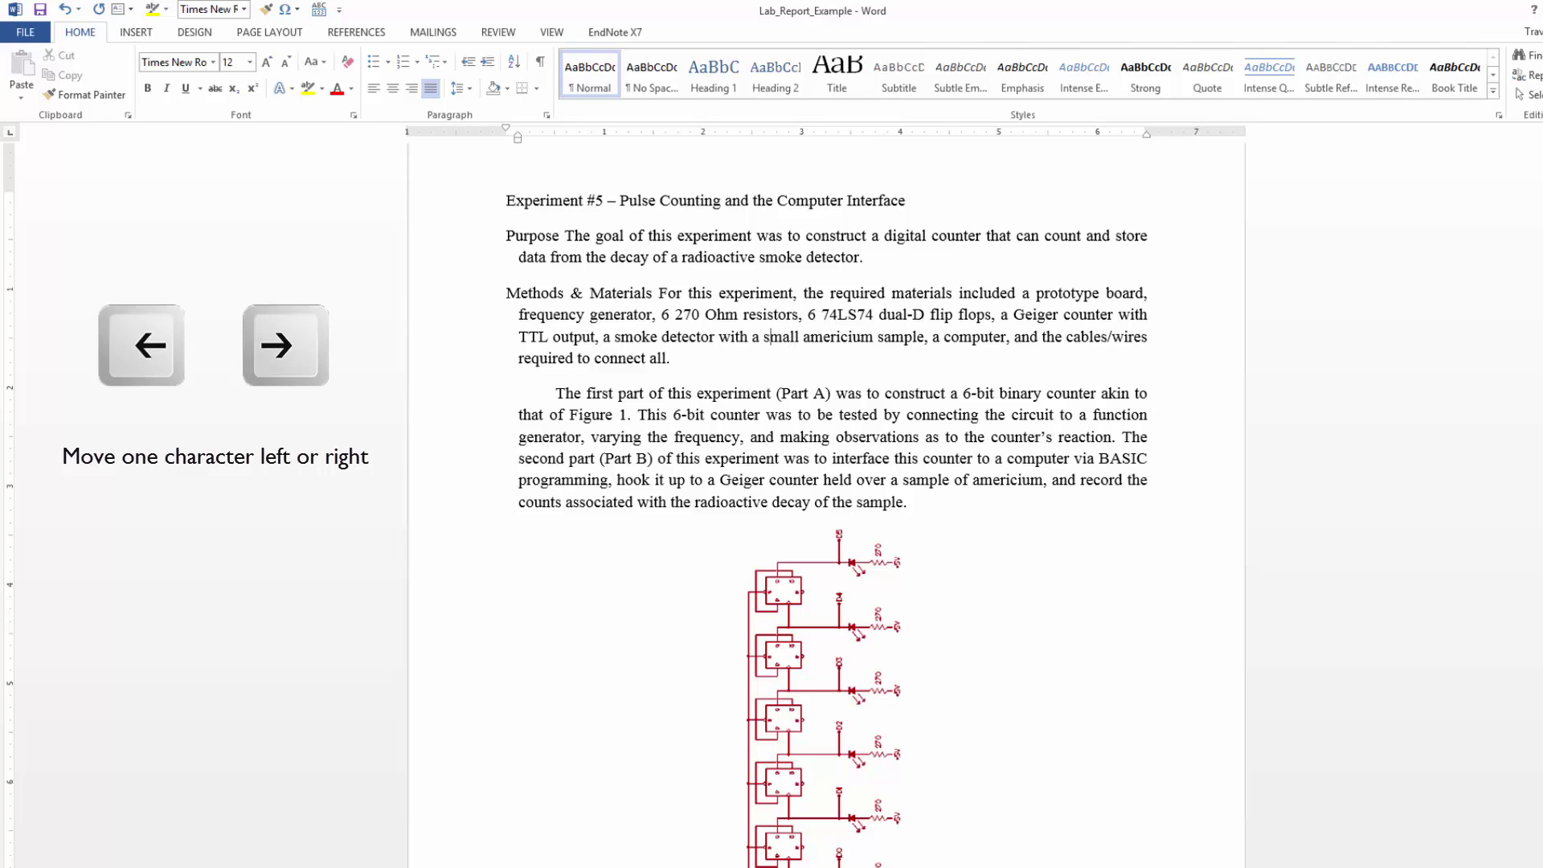
Move the text cursor by single characters and by single lines around "small" in the Methods & Materials paragraph
key(Left)
key(Left)
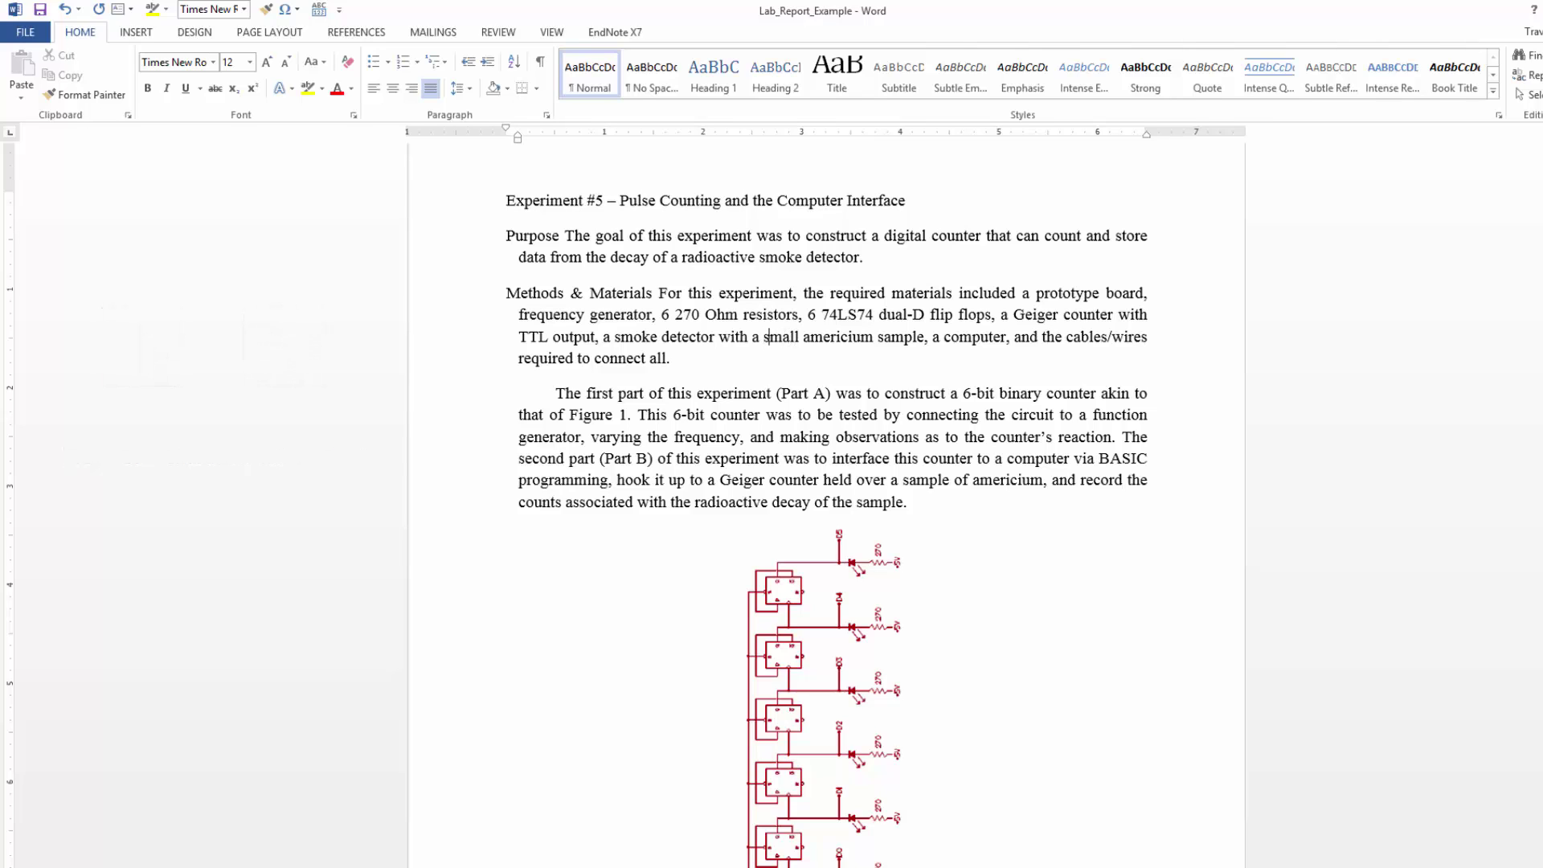
key(Right)
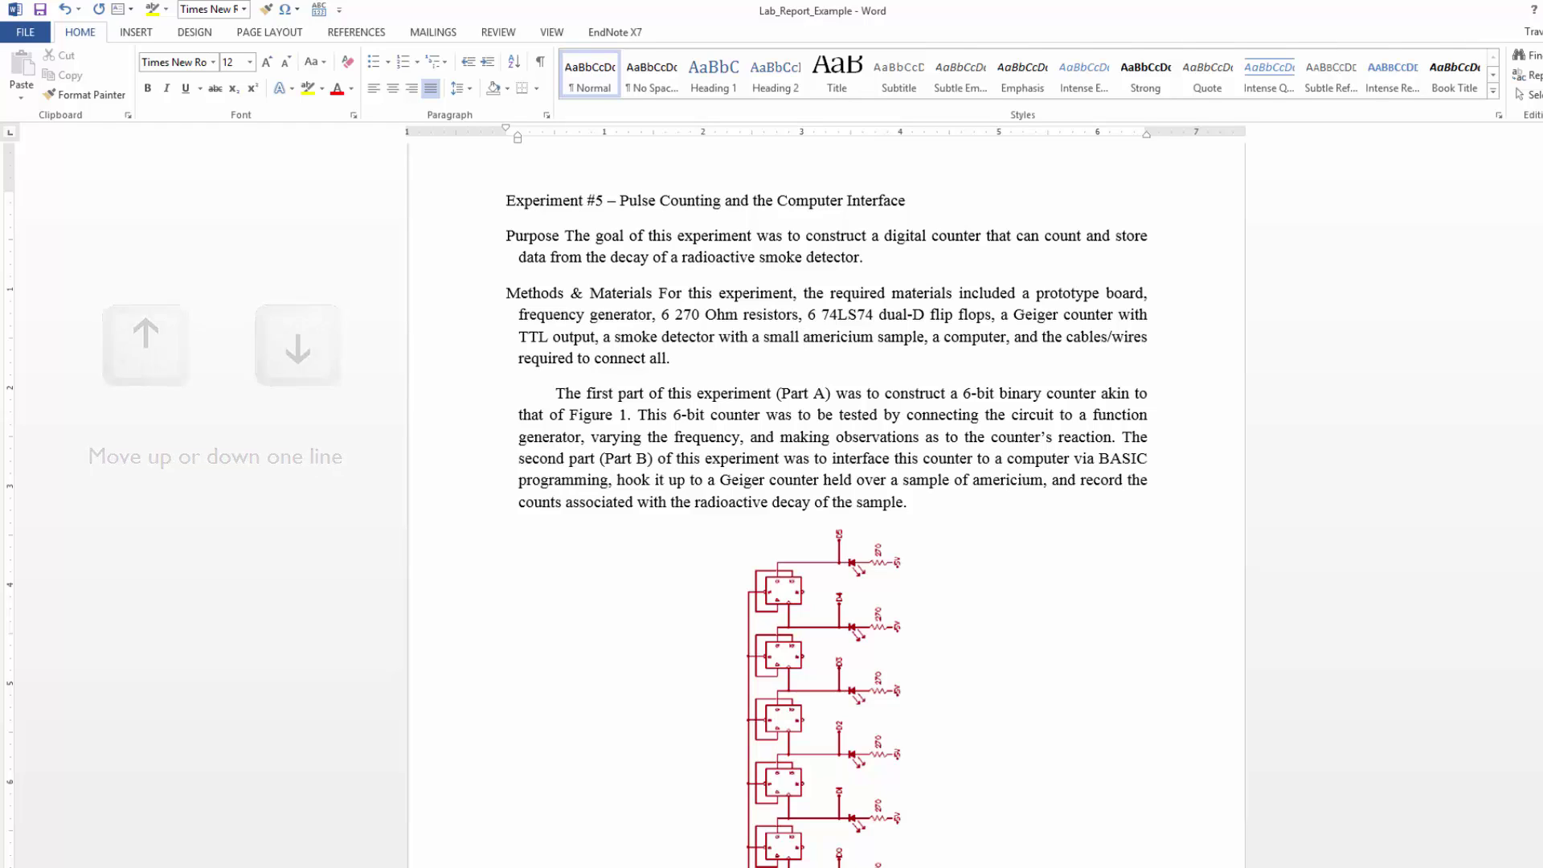
key(Up)
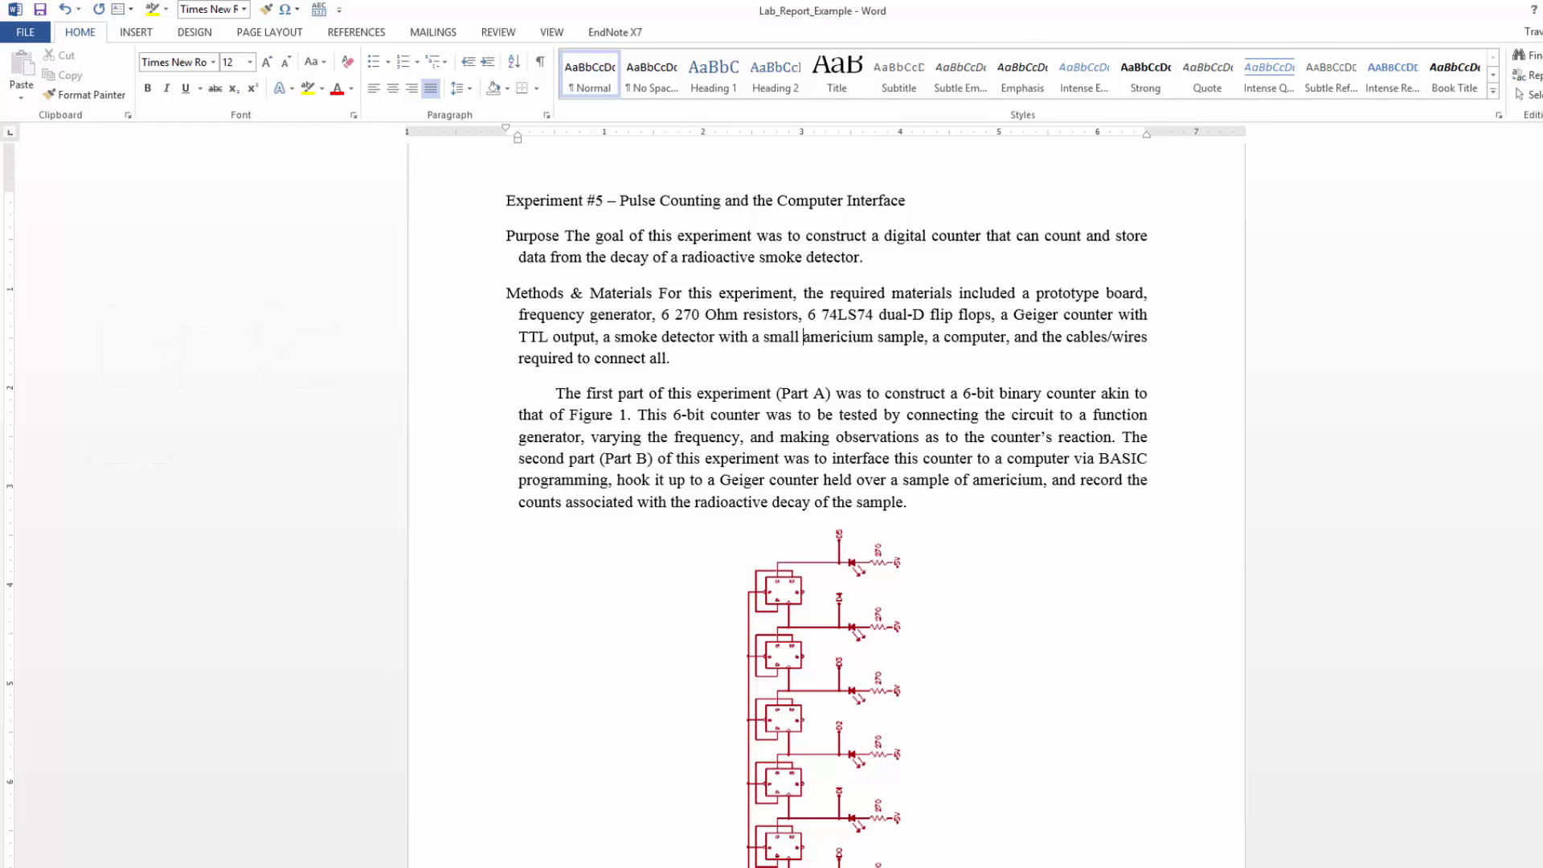
key(Down)
key(Down)
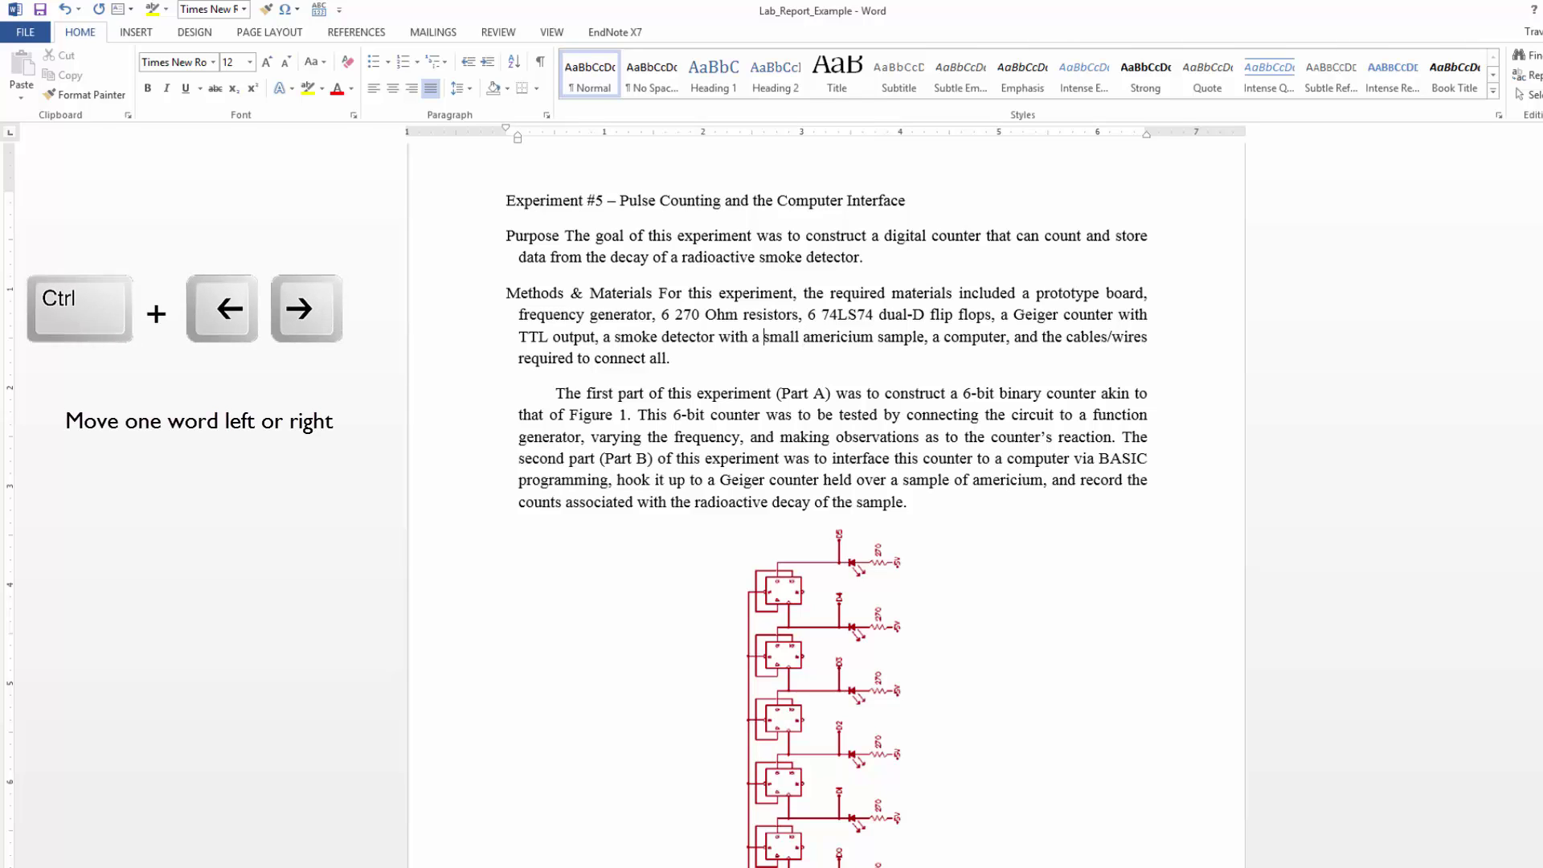
Move the text cursor two words back and two words forward near "small americium sample"
key(ctrl+Left)
key(ctrl+Left)
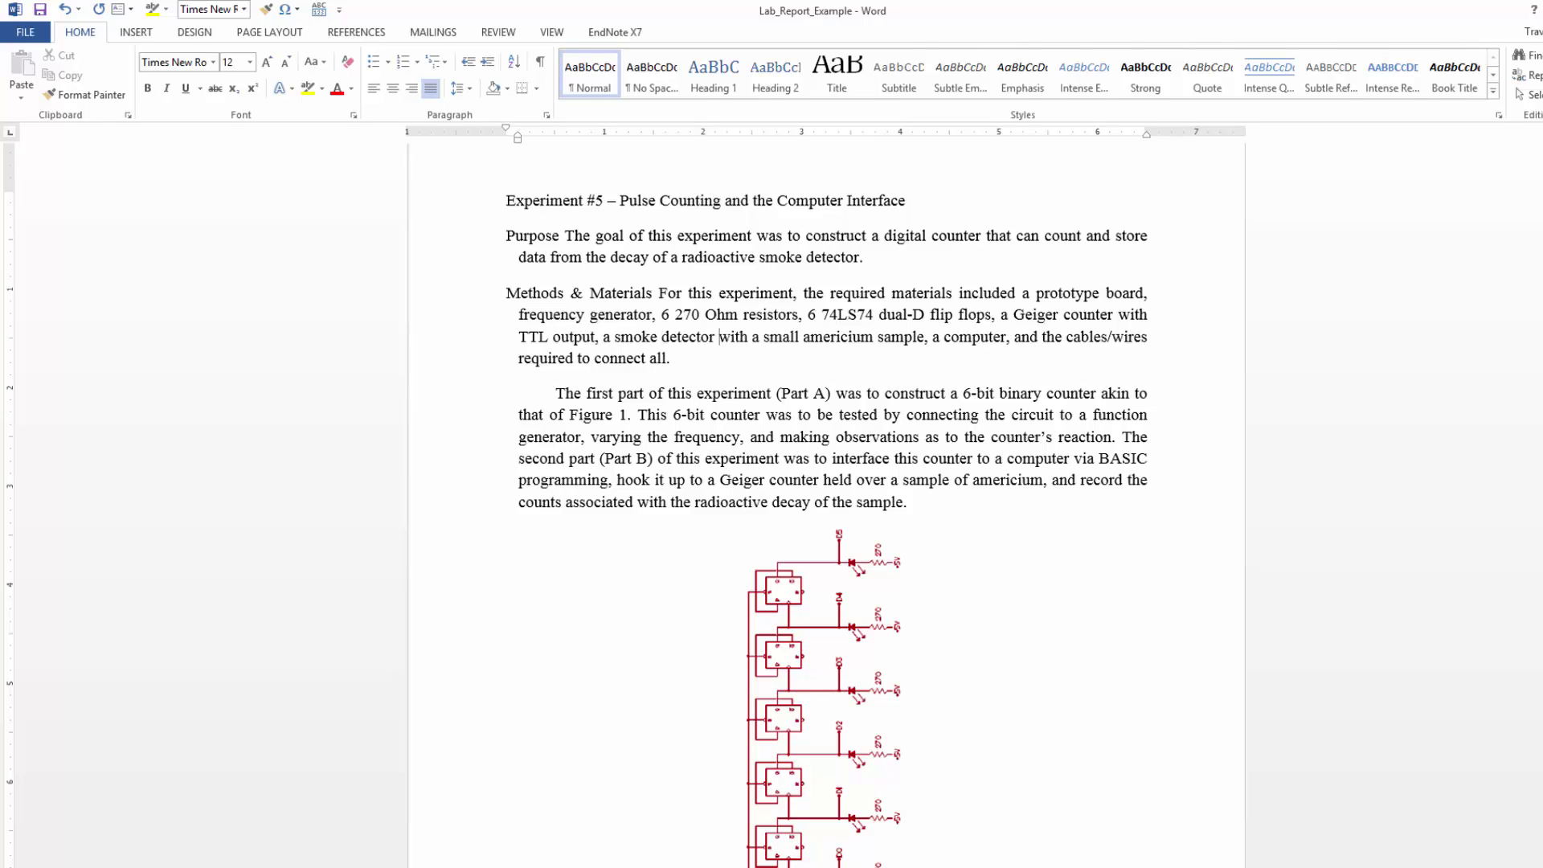
key(ctrl+Right)
key(ctrl+Right)
Move the text cursor to the end and start of its line, and to the end and start of the document
key(End)
key(Home)
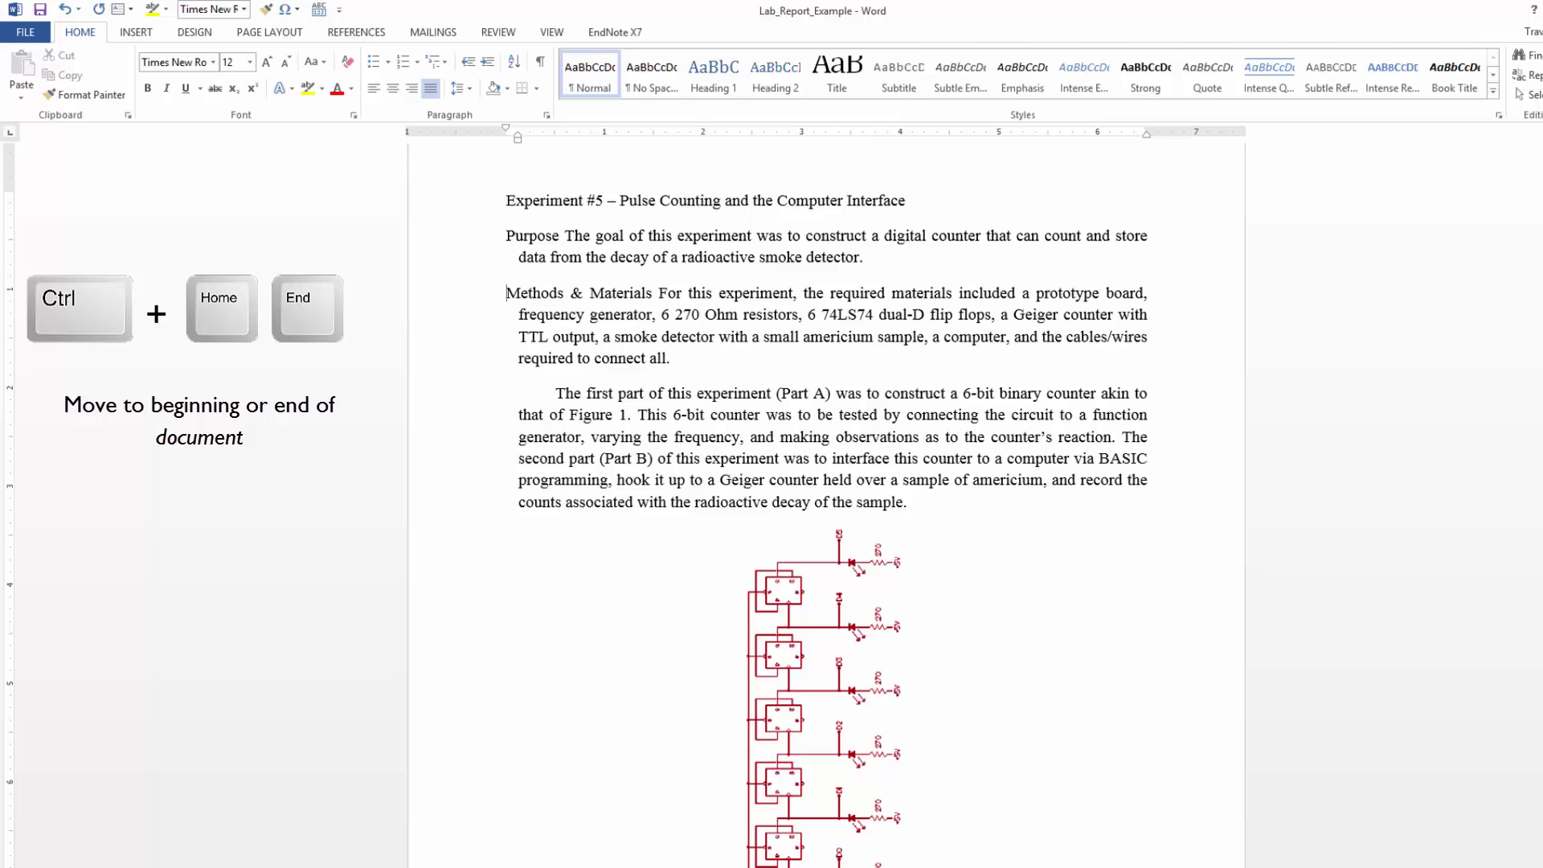
key(ctrl+End)
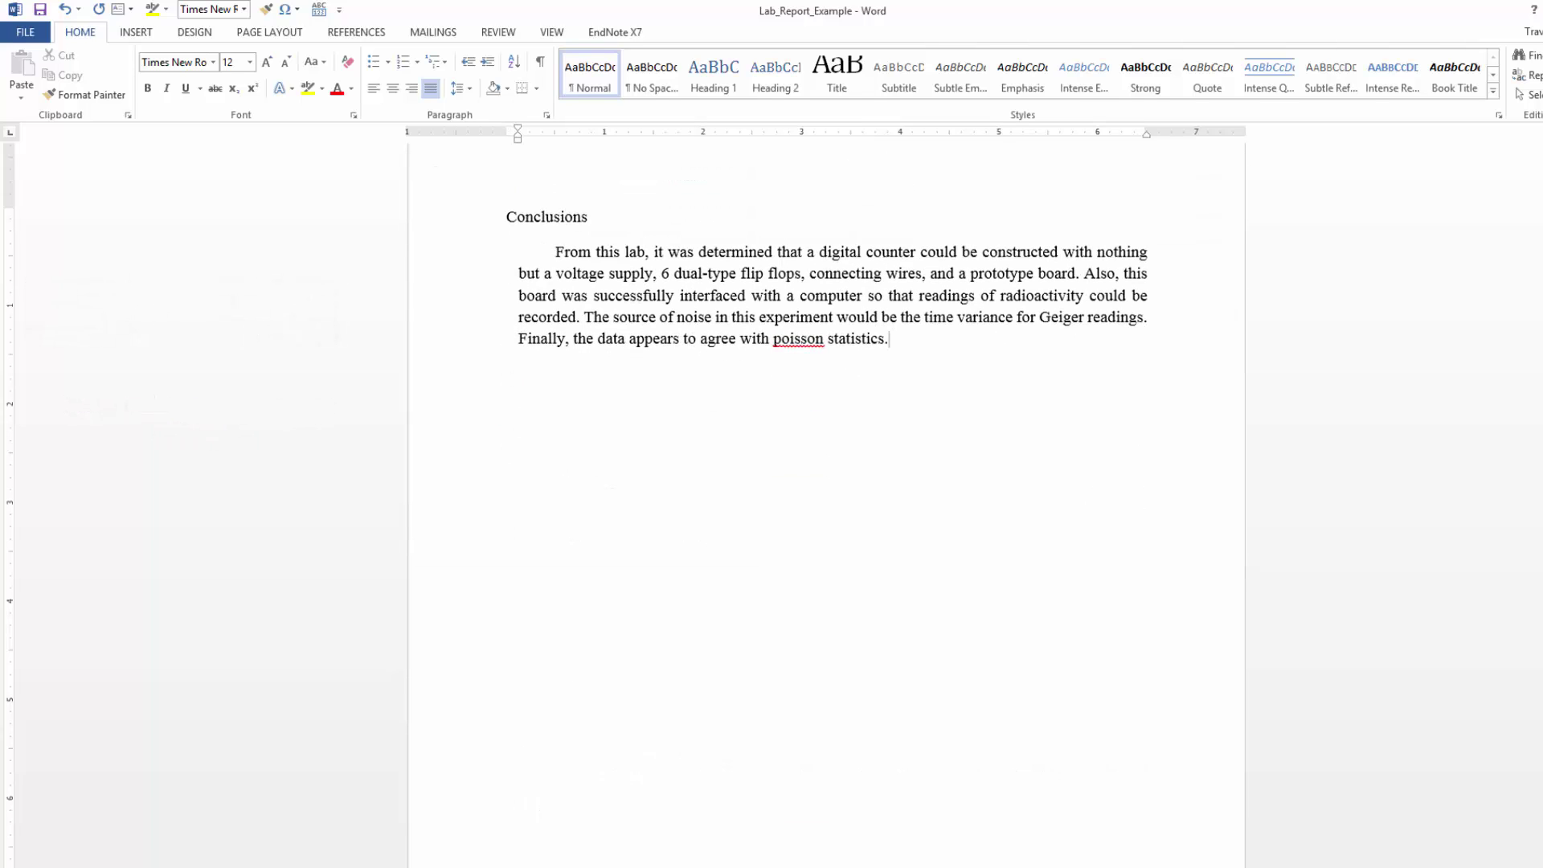
key(ctrl+Home)
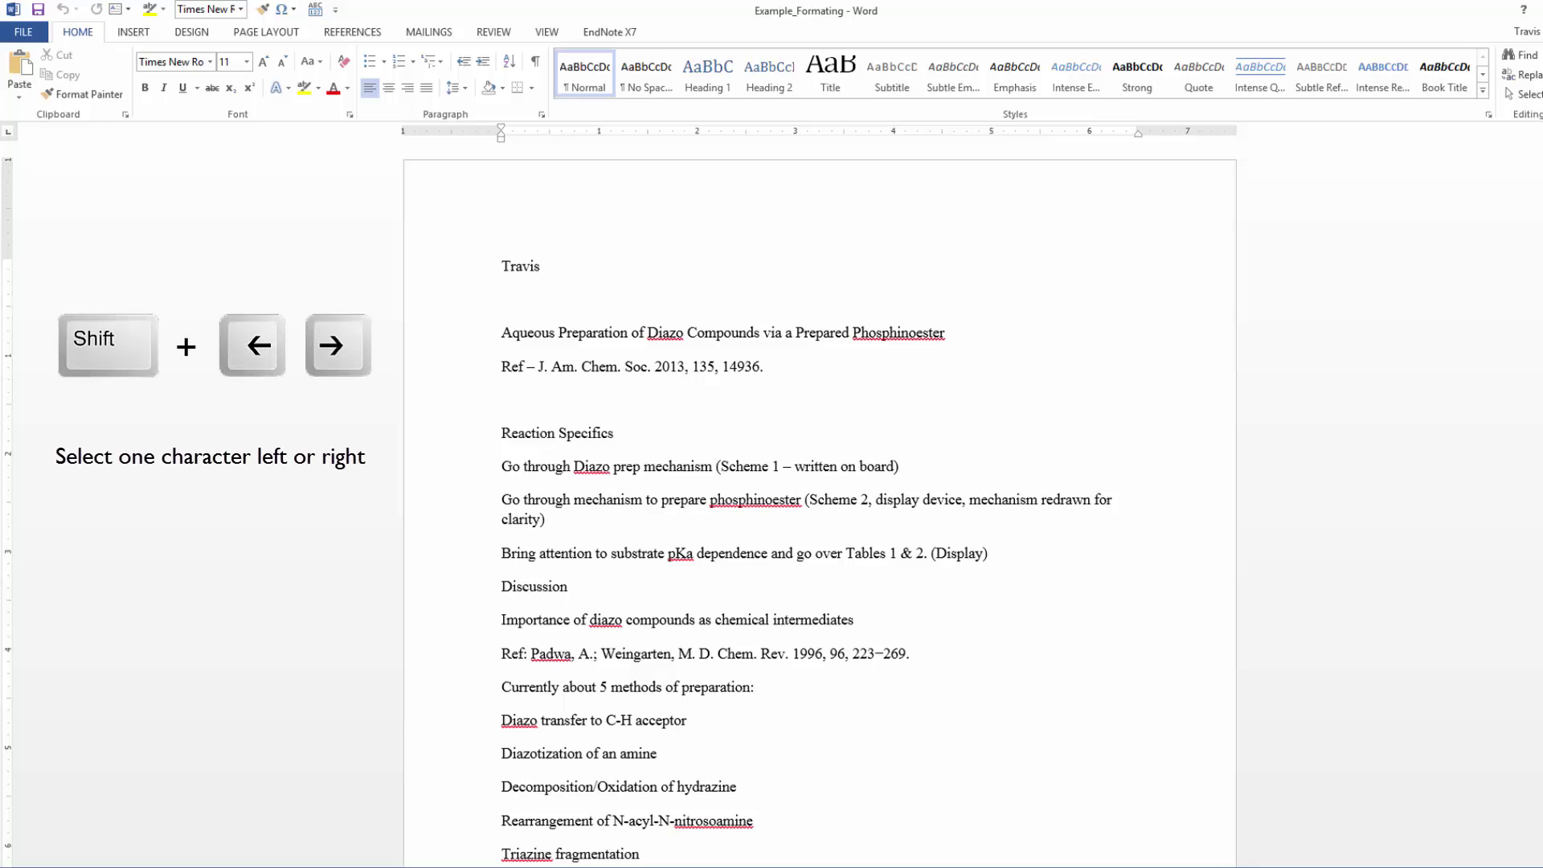
Select one character before "Scheme 1", and extend a selection from there by one line up and down
key(shift+Left)
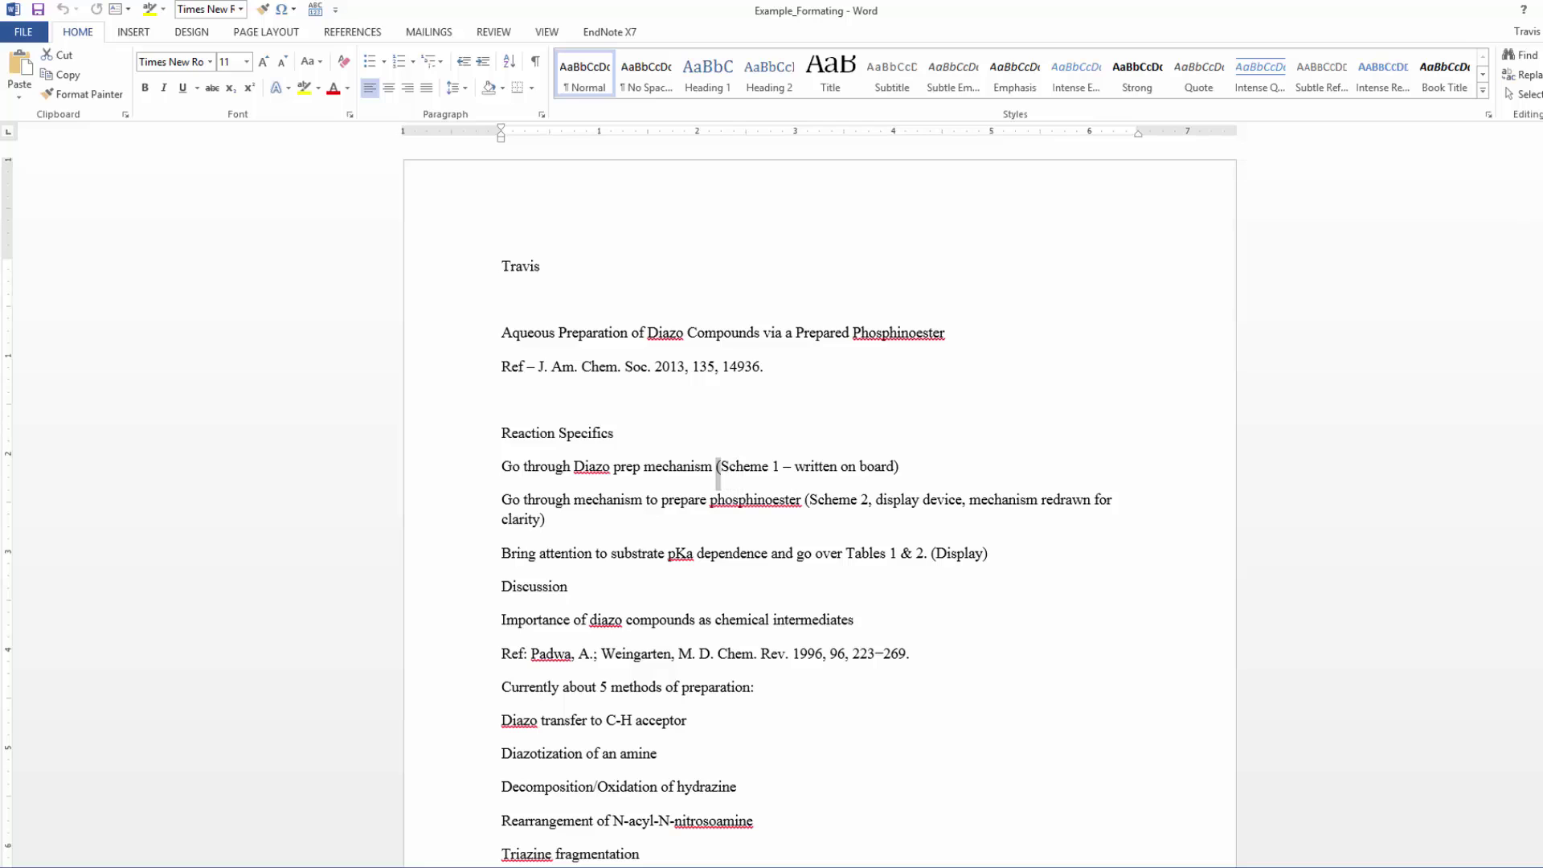
key(Right)
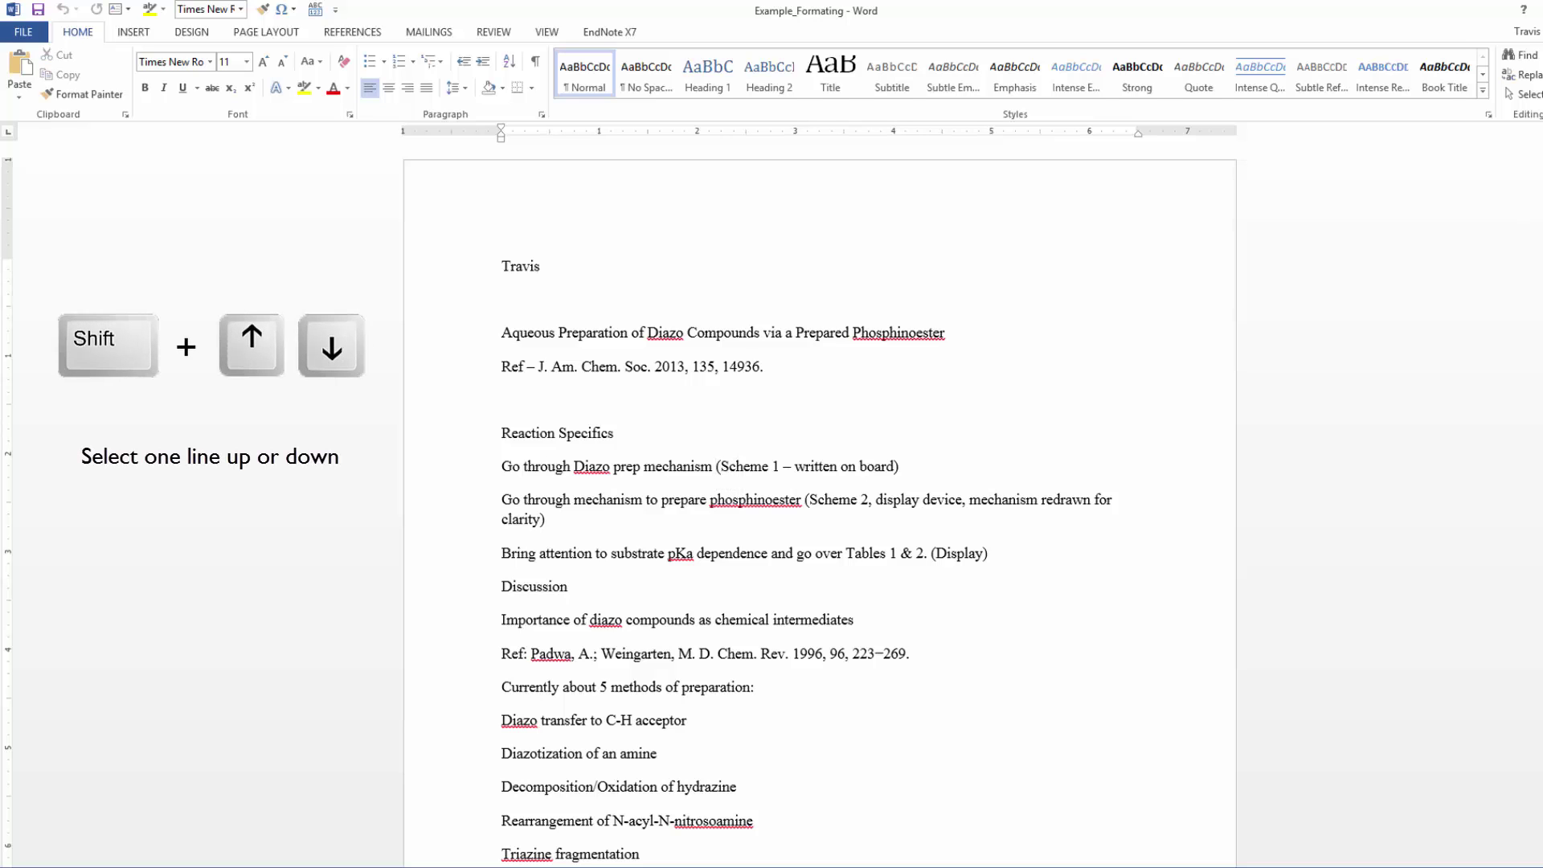
key(shift+Up)
key(shift+Down)
key(shift+Down)
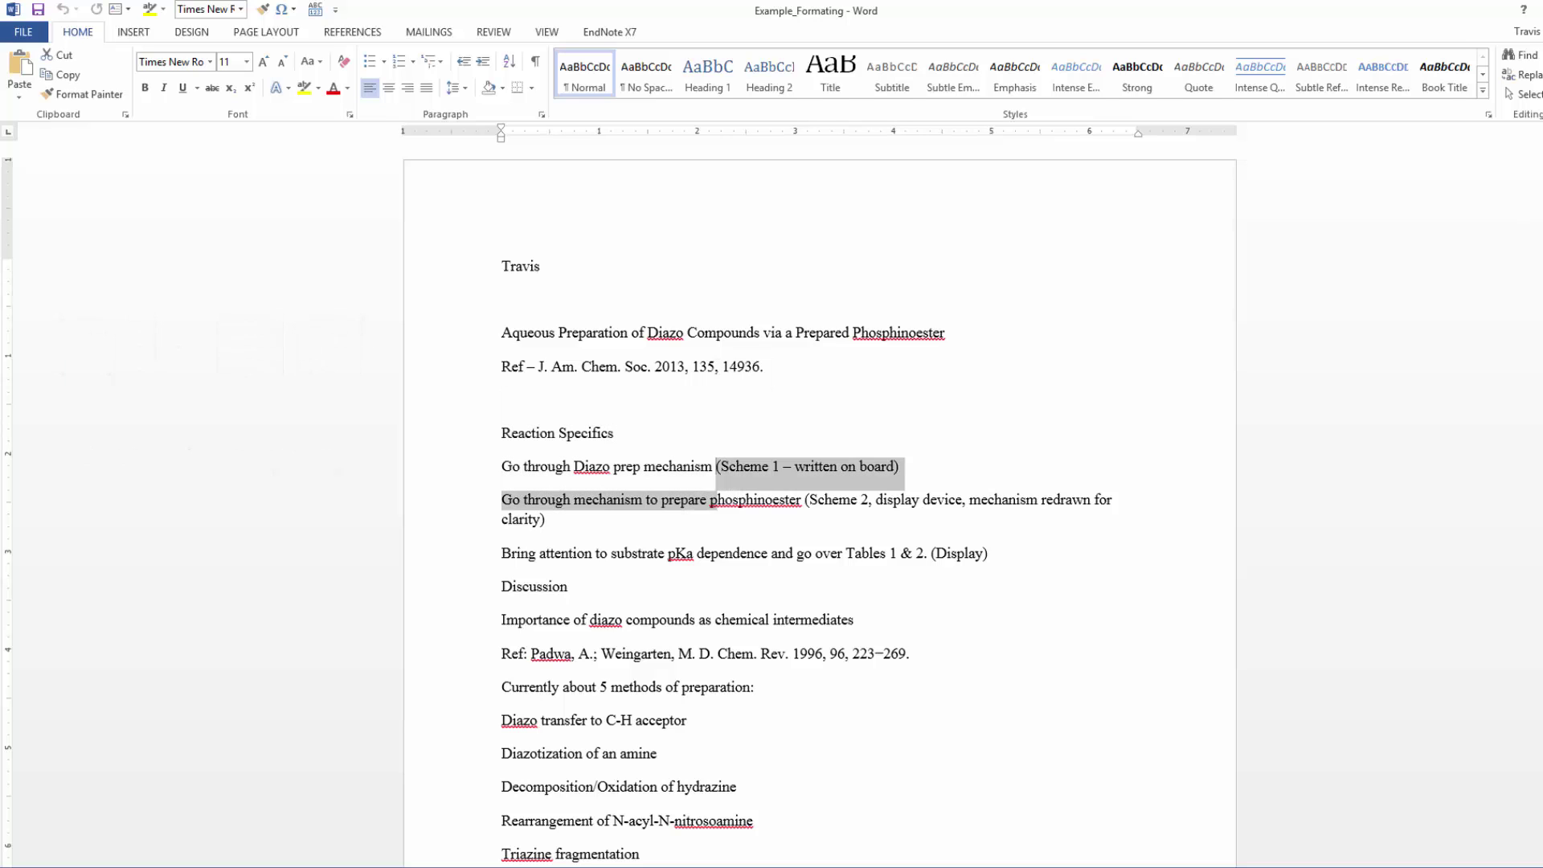
key(shift+Up)
key(shift+Up)
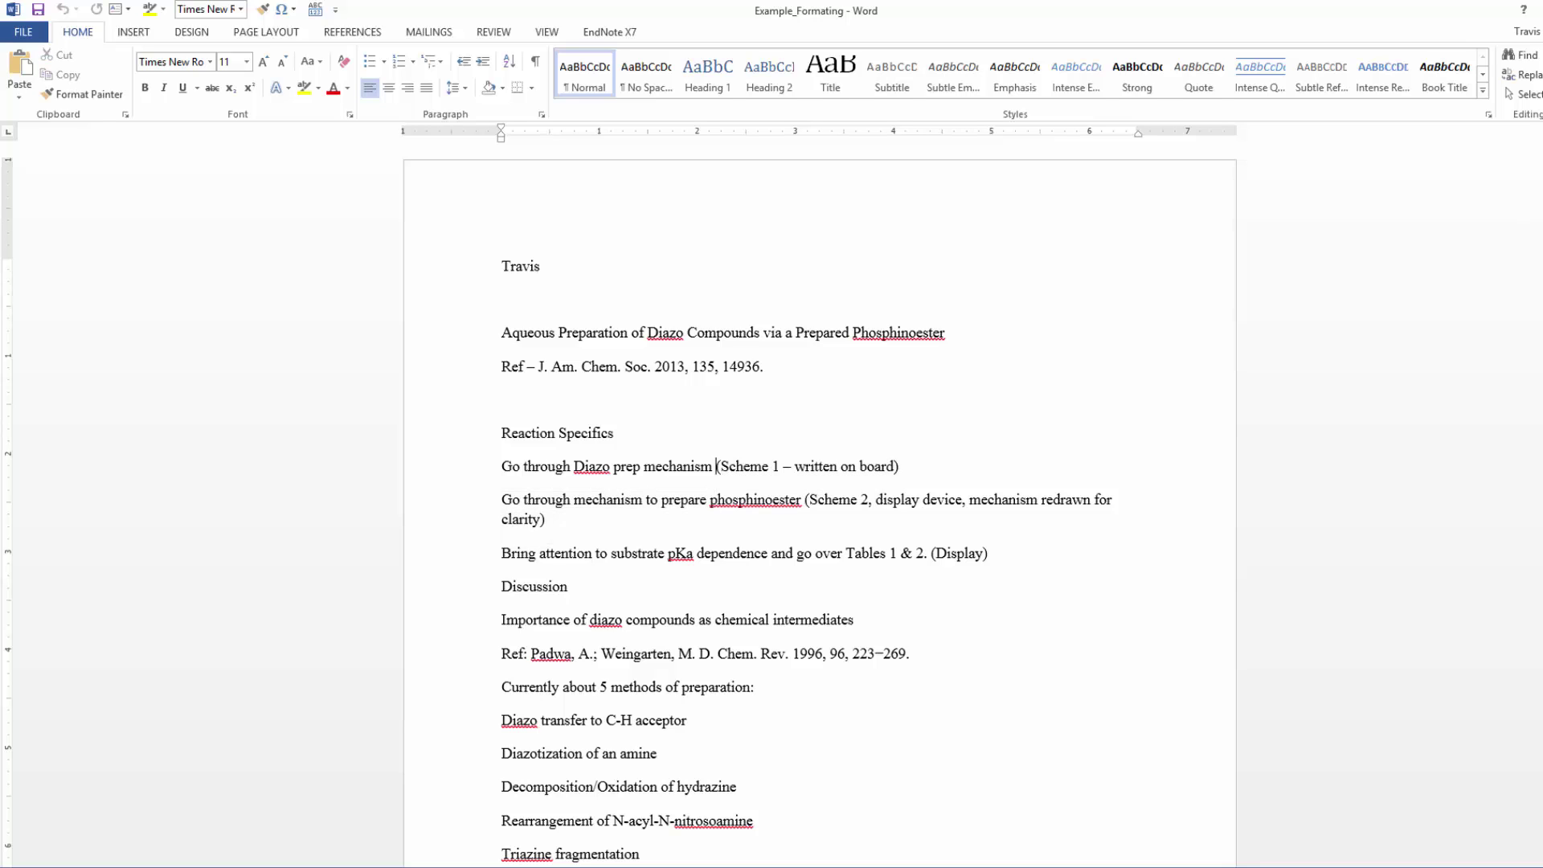
Extend the selection word by word backward and forward from before "(Scheme 1", and collapse it again
key(ctrl+shift+Left)
key(ctrl+shift+Left)
key(ctrl+shift+Left)
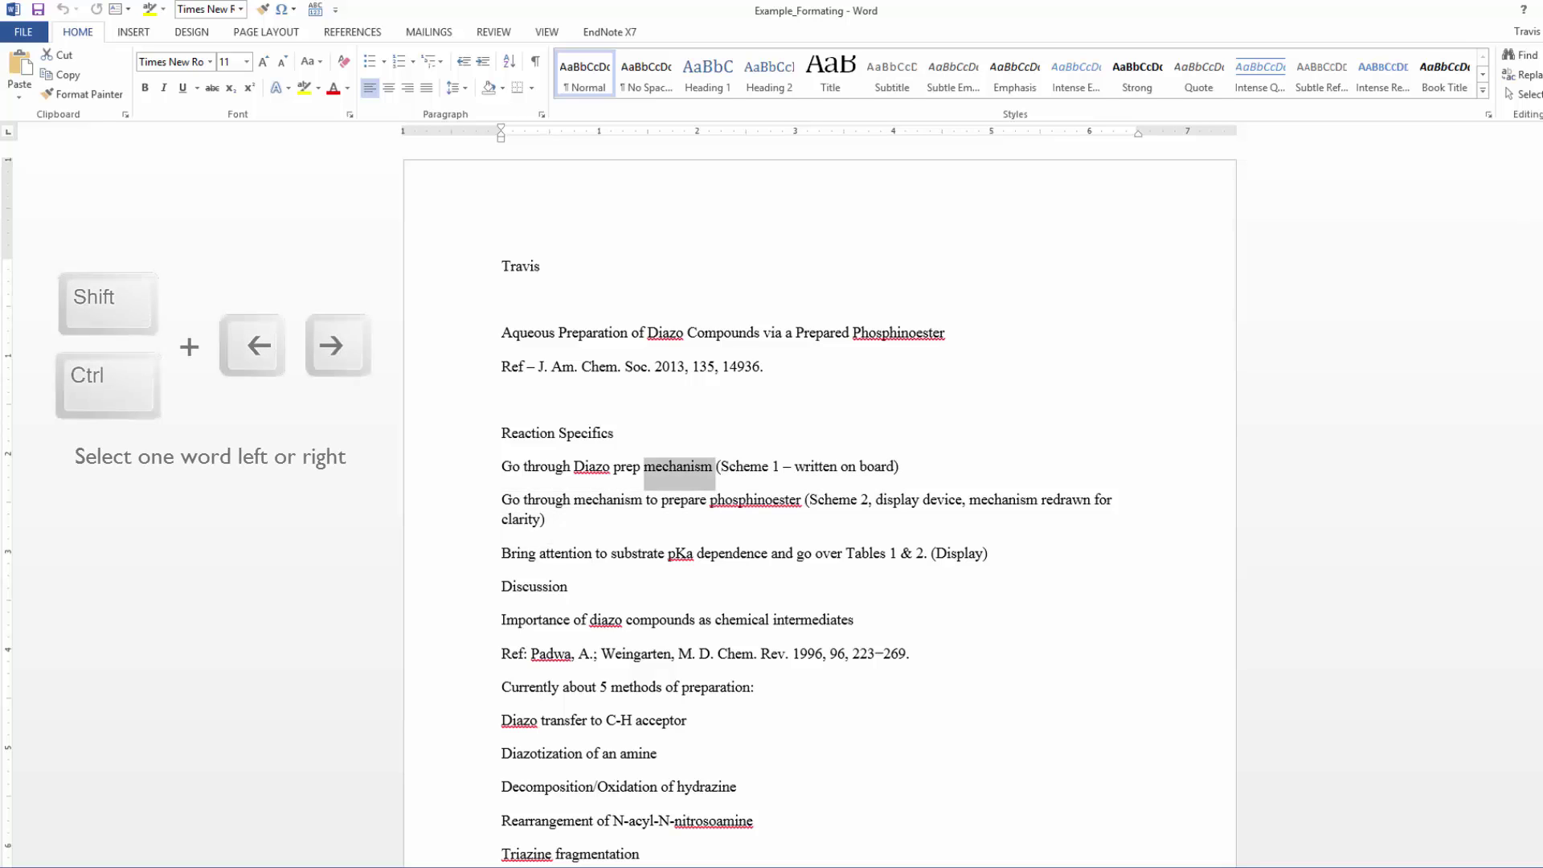
key(ctrl+shift+Right)
key(ctrl+shift+Right)
key(ctrl+shift+Right)
key(ctrl+shift+Right)
key(ctrl+shift+Left)
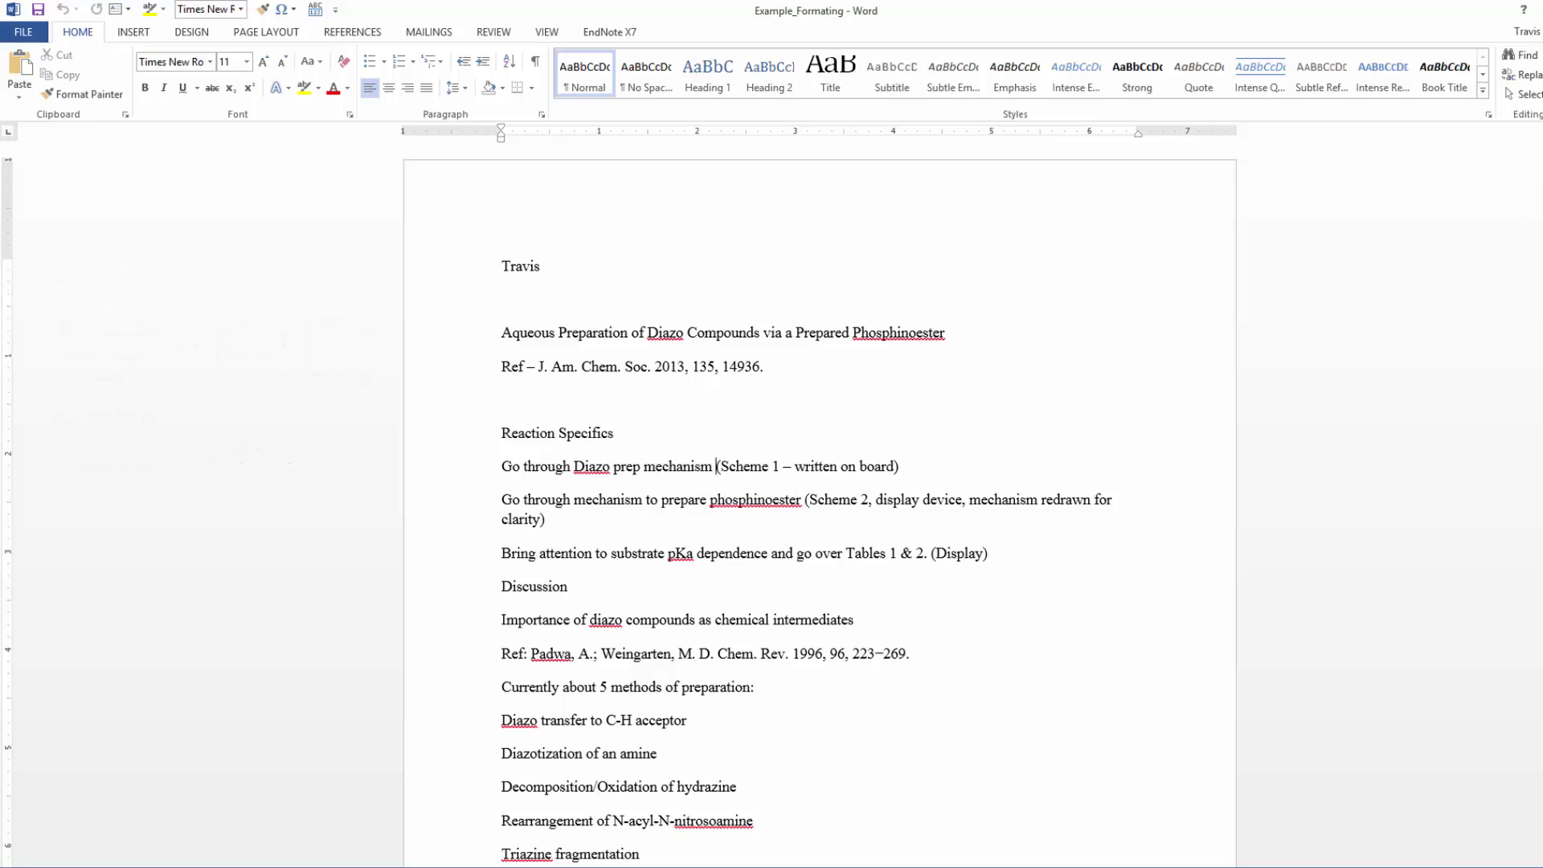
Extend the selection paragraph by paragraph upward and downward from before "(Scheme 1", and collapse it again
key(ctrl+shift+Up)
key(ctrl+shift+Up)
key(ctrl+shift+Up)
key(ctrl+shift+Up)
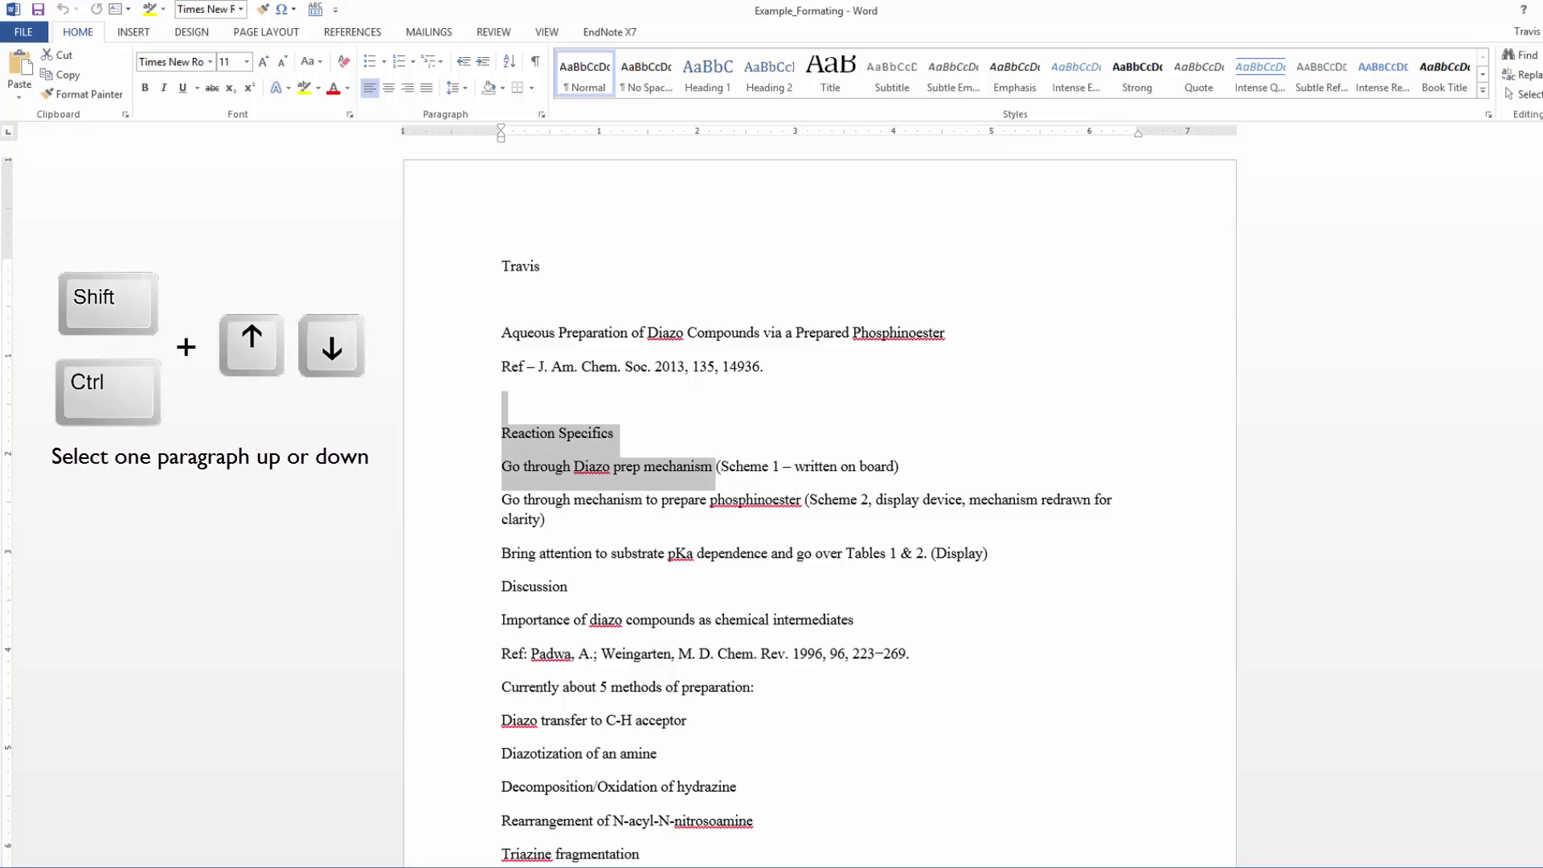
key(ctrl+shift+Down)
key(ctrl+shift+Down)
key(ctrl+shift+Down)
key(ctrl+shift+Down)
key(ctrl+shift+Down)
key(ctrl+shift+Down)
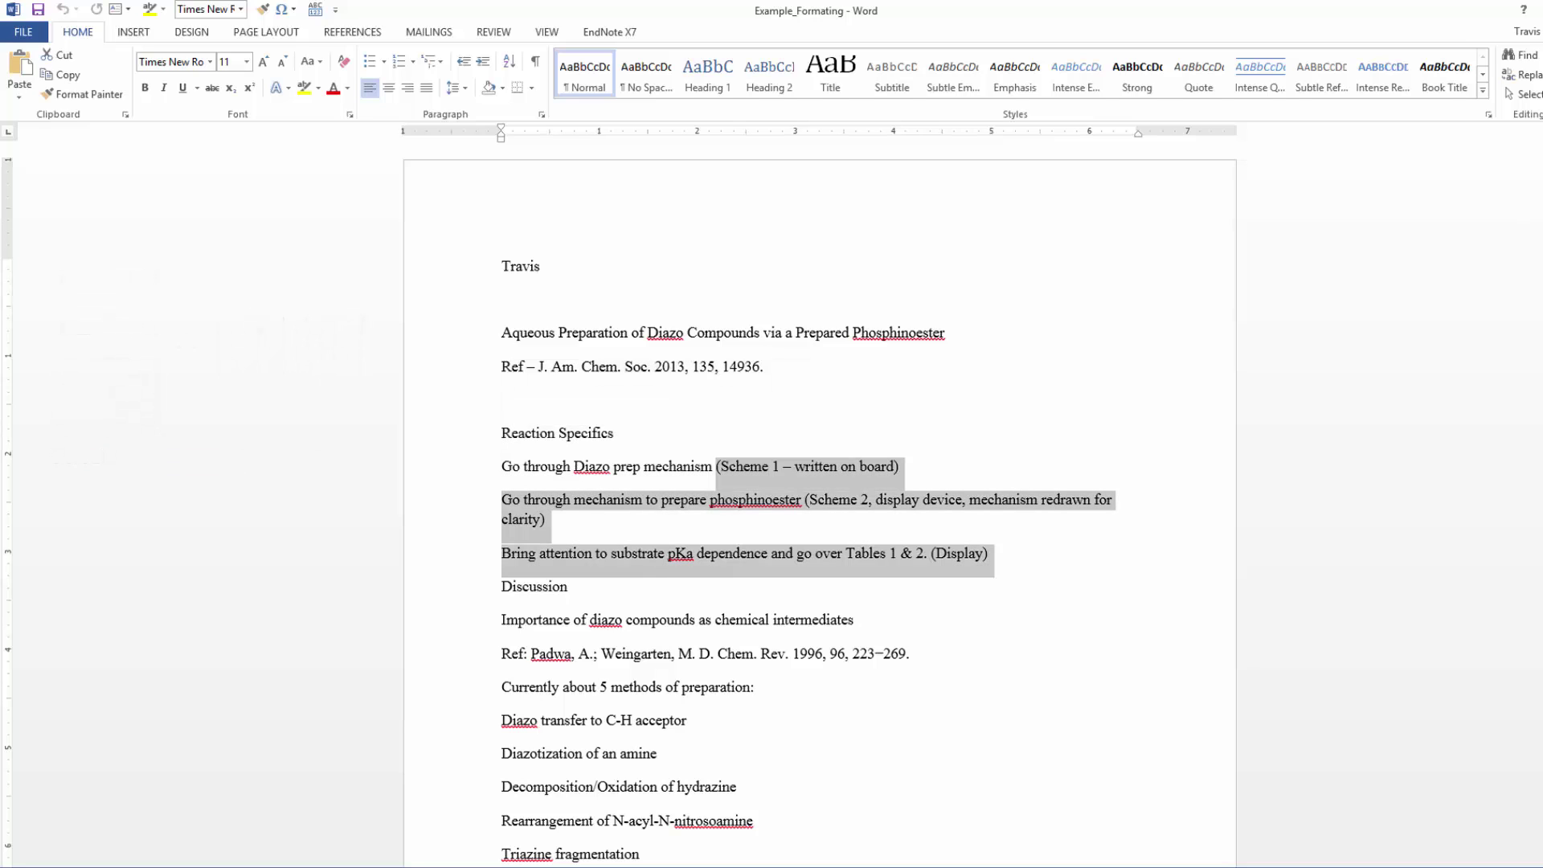
key(ctrl+shift+Up)
key(ctrl+shift+Up)
key(ctrl+shift+Up)
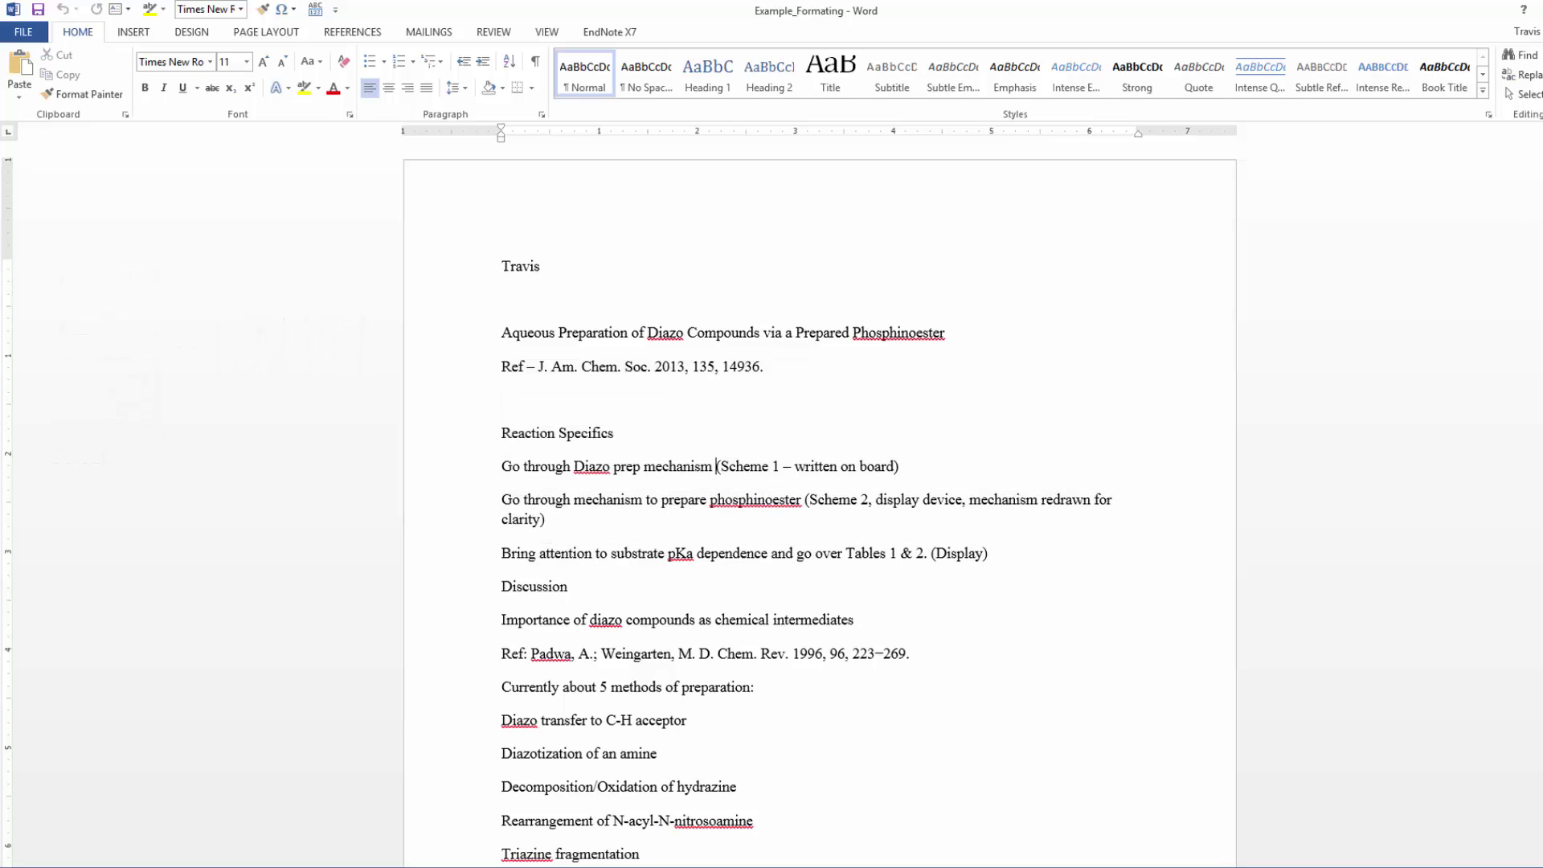
Select from before "(Scheme 1" to the beginning and to the end of its line, and clear the selection
key(ctrl+shift+Up)
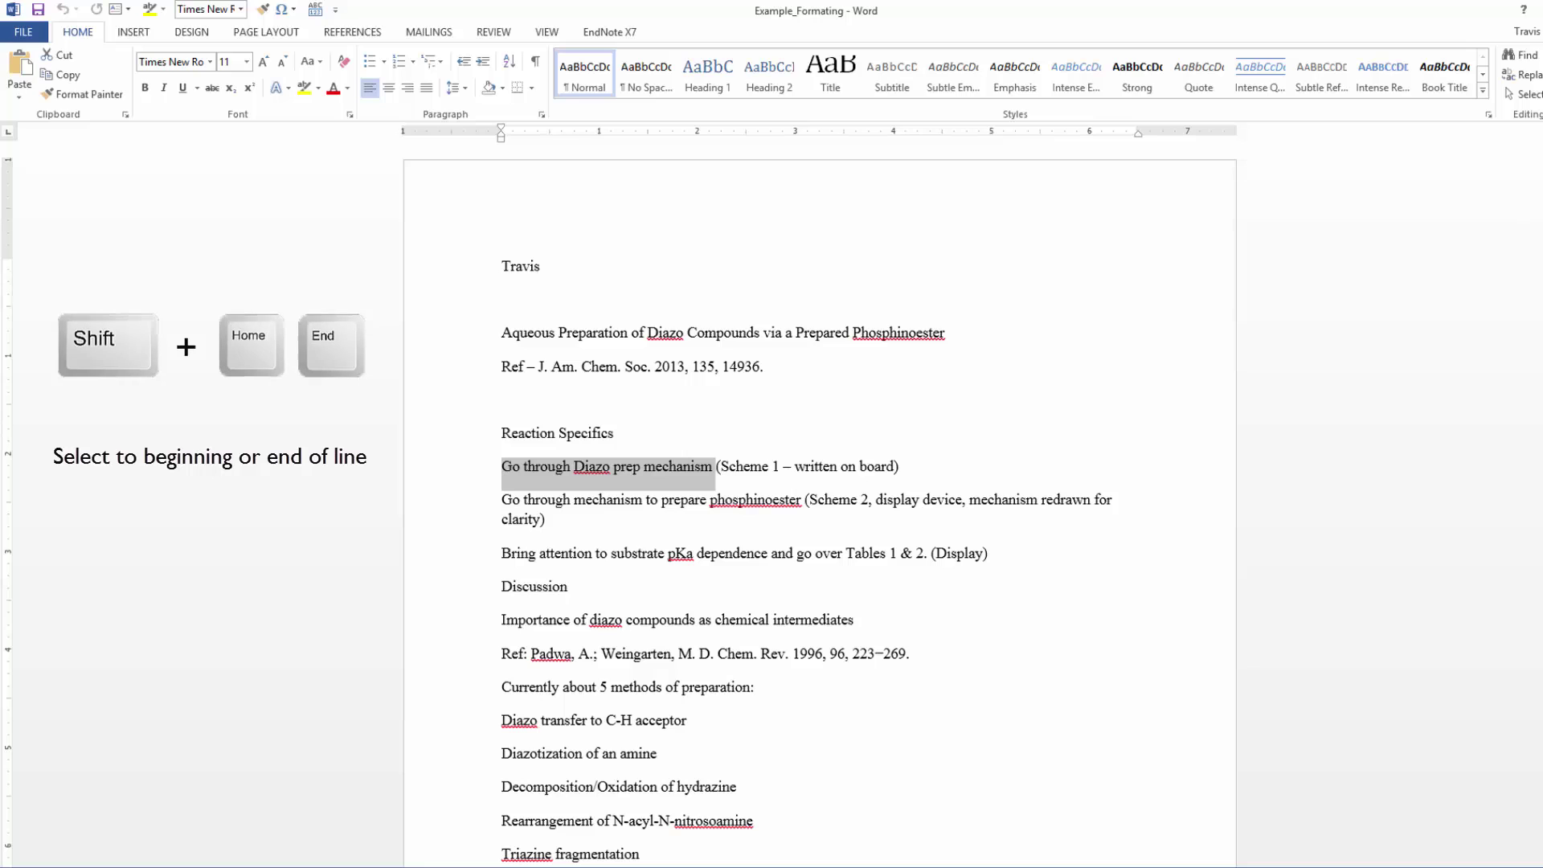
key(shift+End)
key(Left)
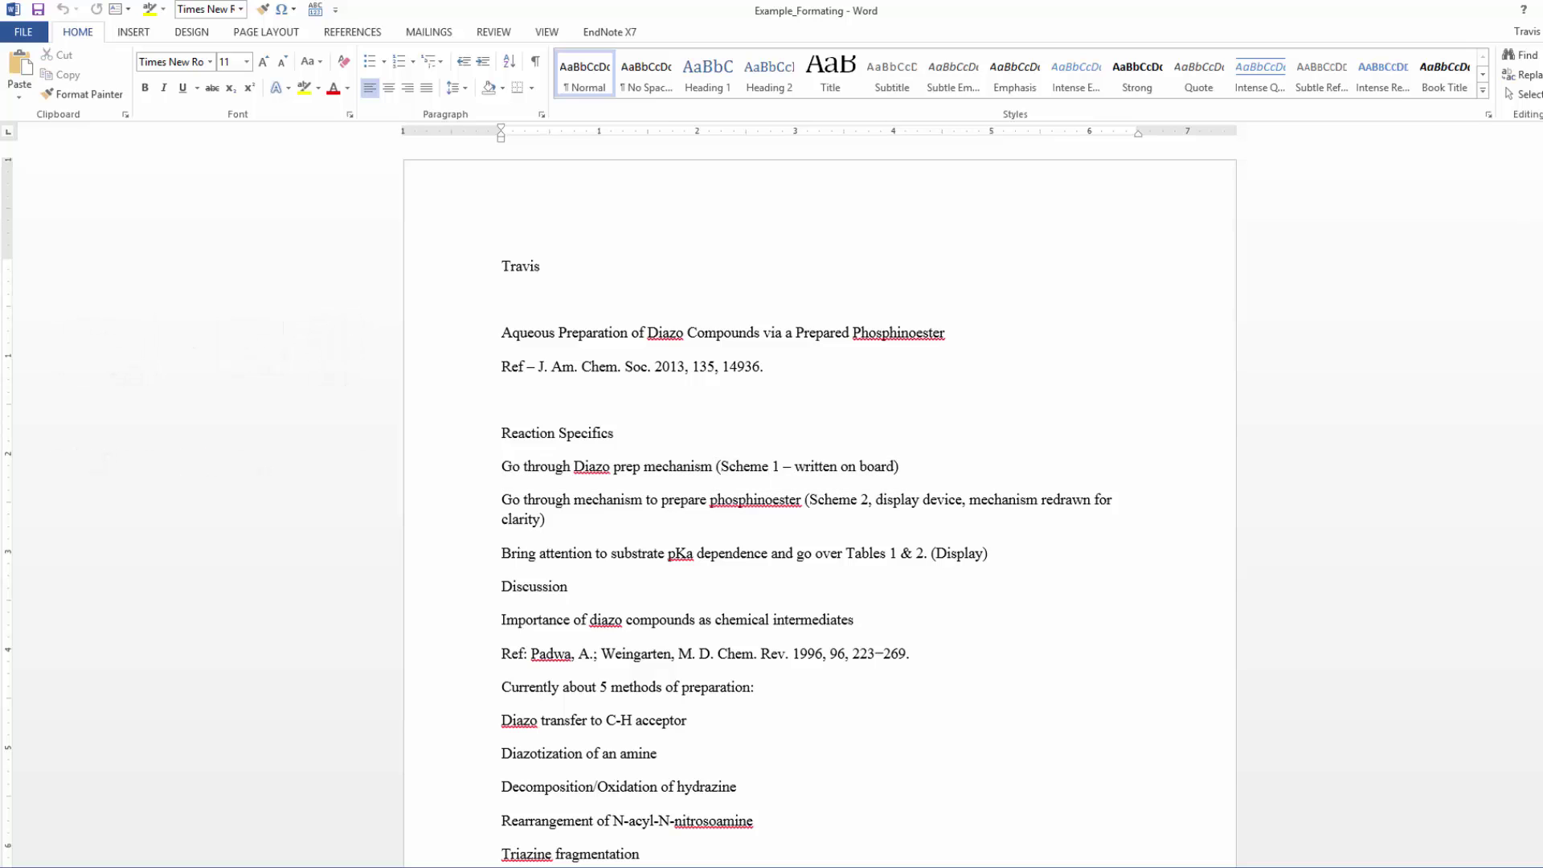
Select from before "(Scheme 1" to the document's beginning and end, and select the entire document
key(ctrl+shift+Home)
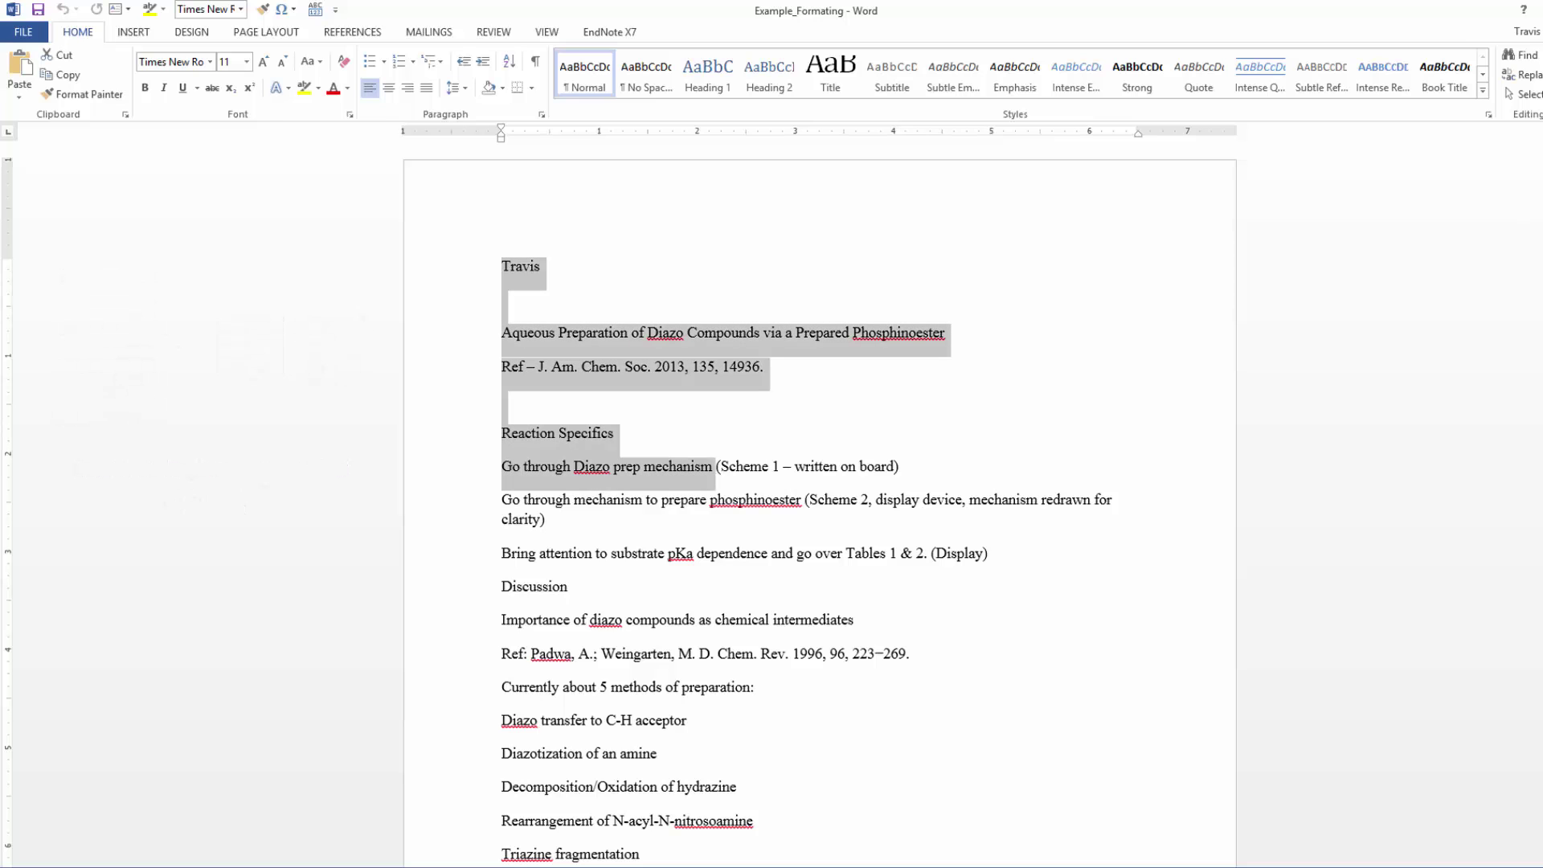
key(ctrl+shift+End)
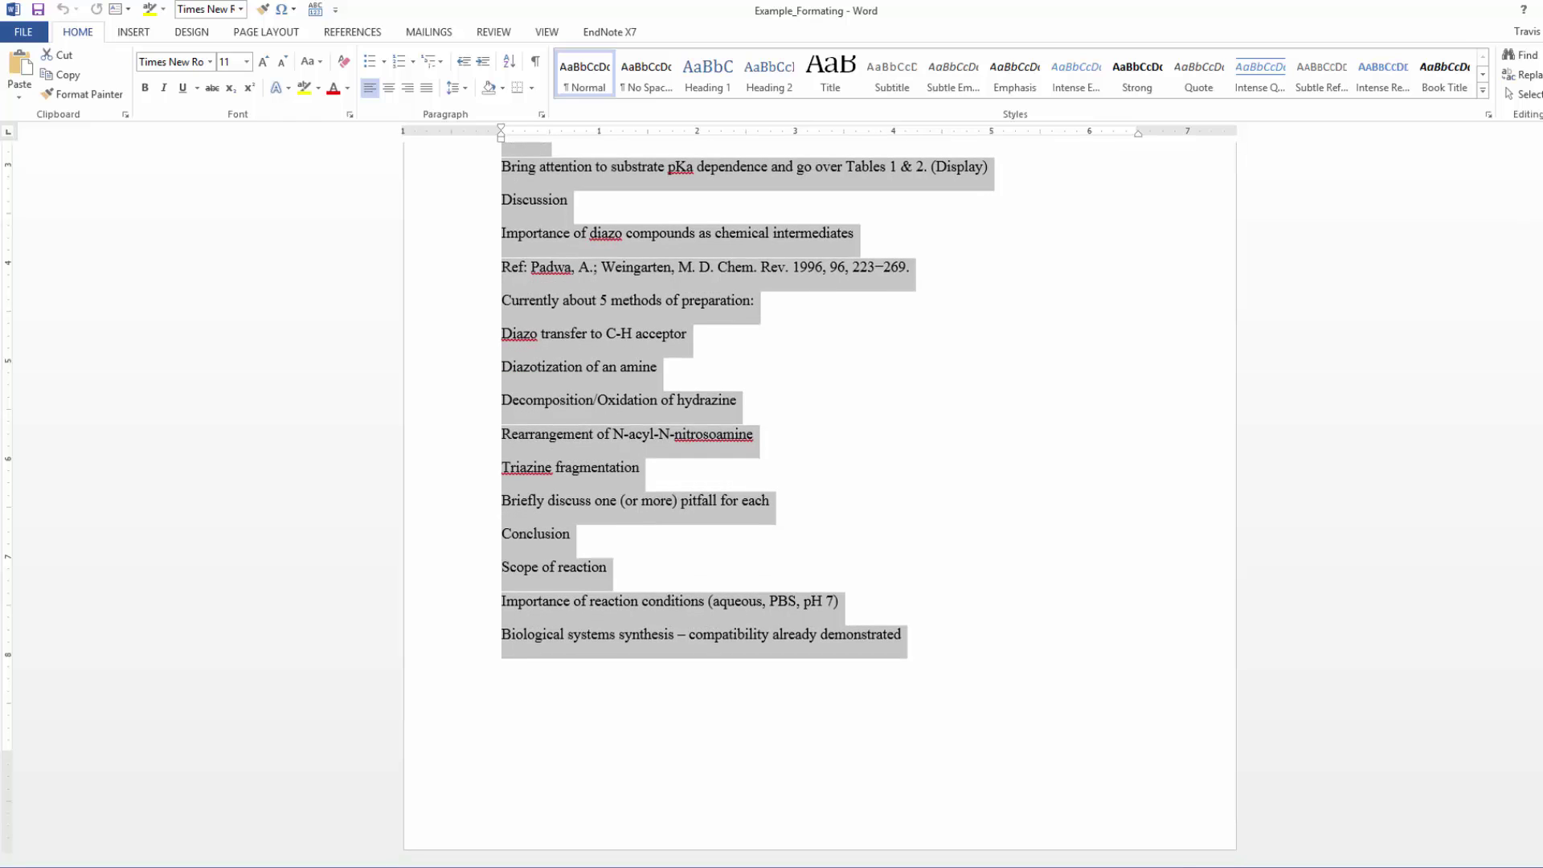
key(ctrl+Home)
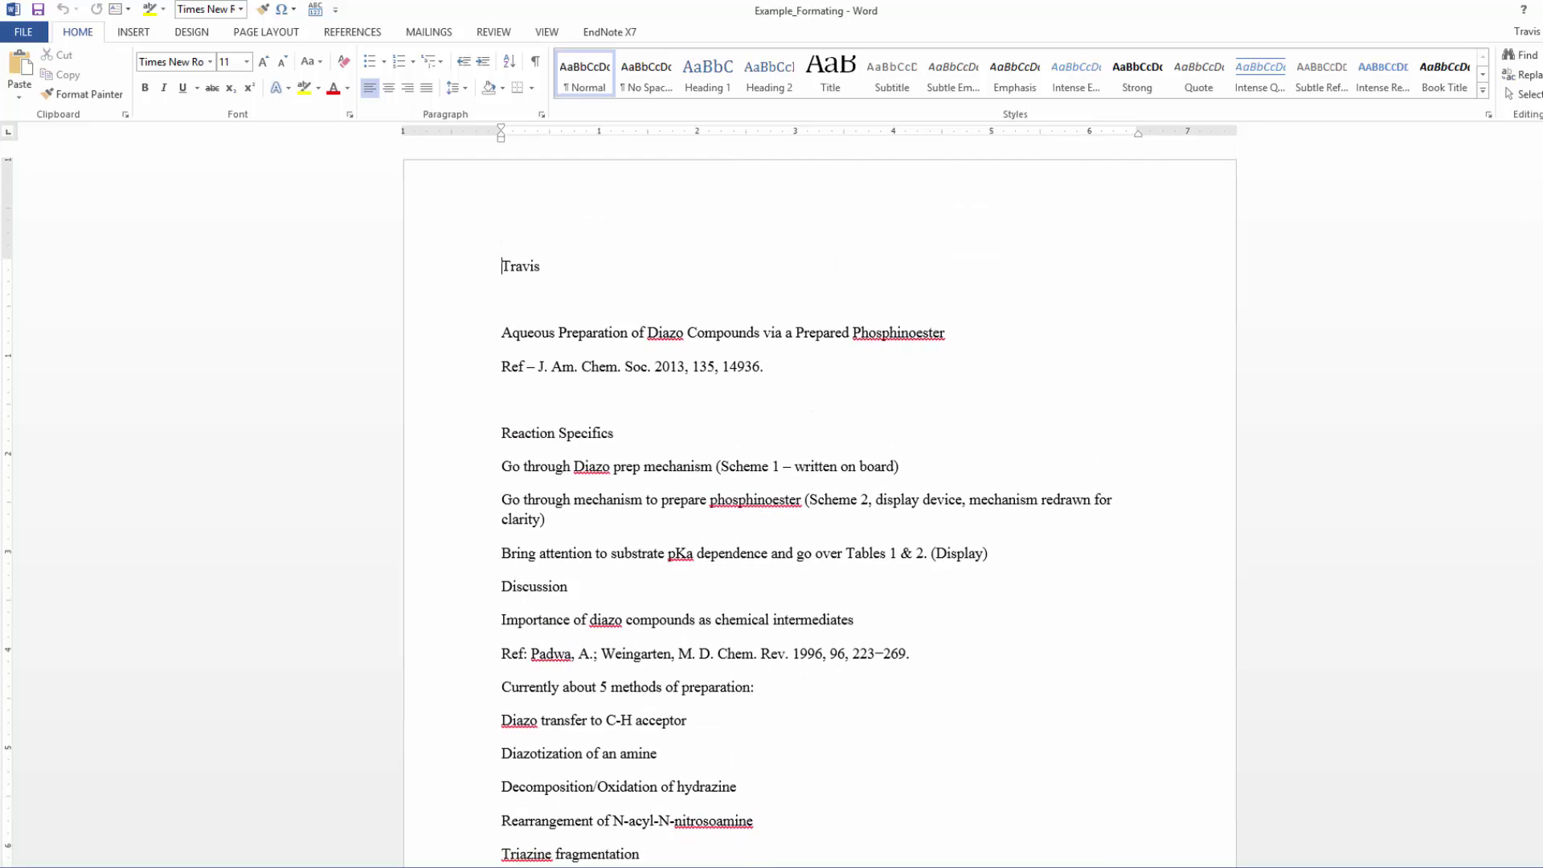
key(ctrl+a)
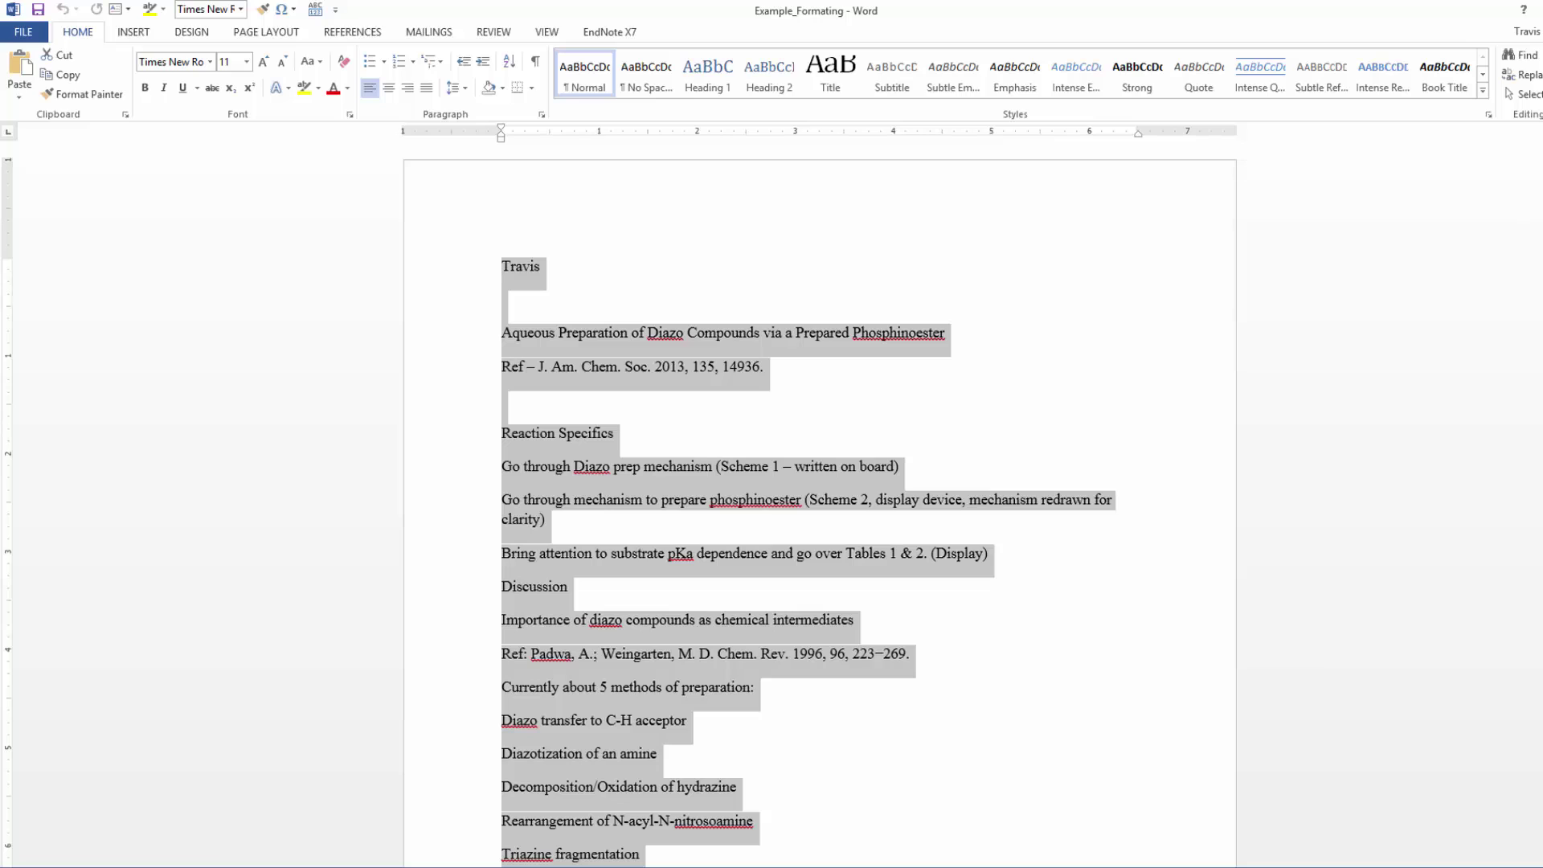
key(ctrl+Home)
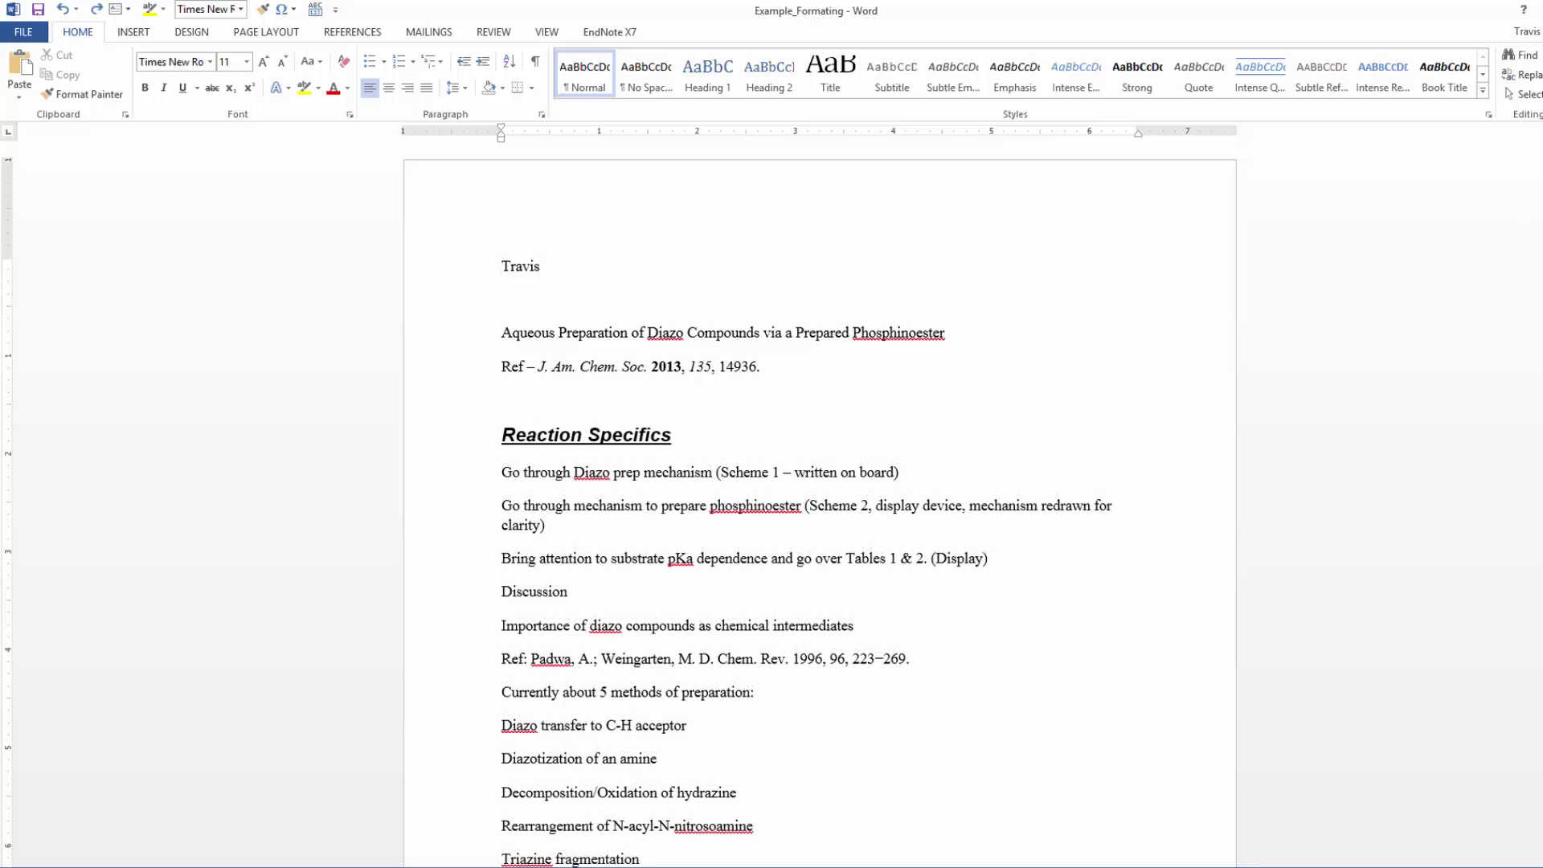
Select the name line at the beginning of the document and reduce its font size in one-point increments
triple_click(521, 266)
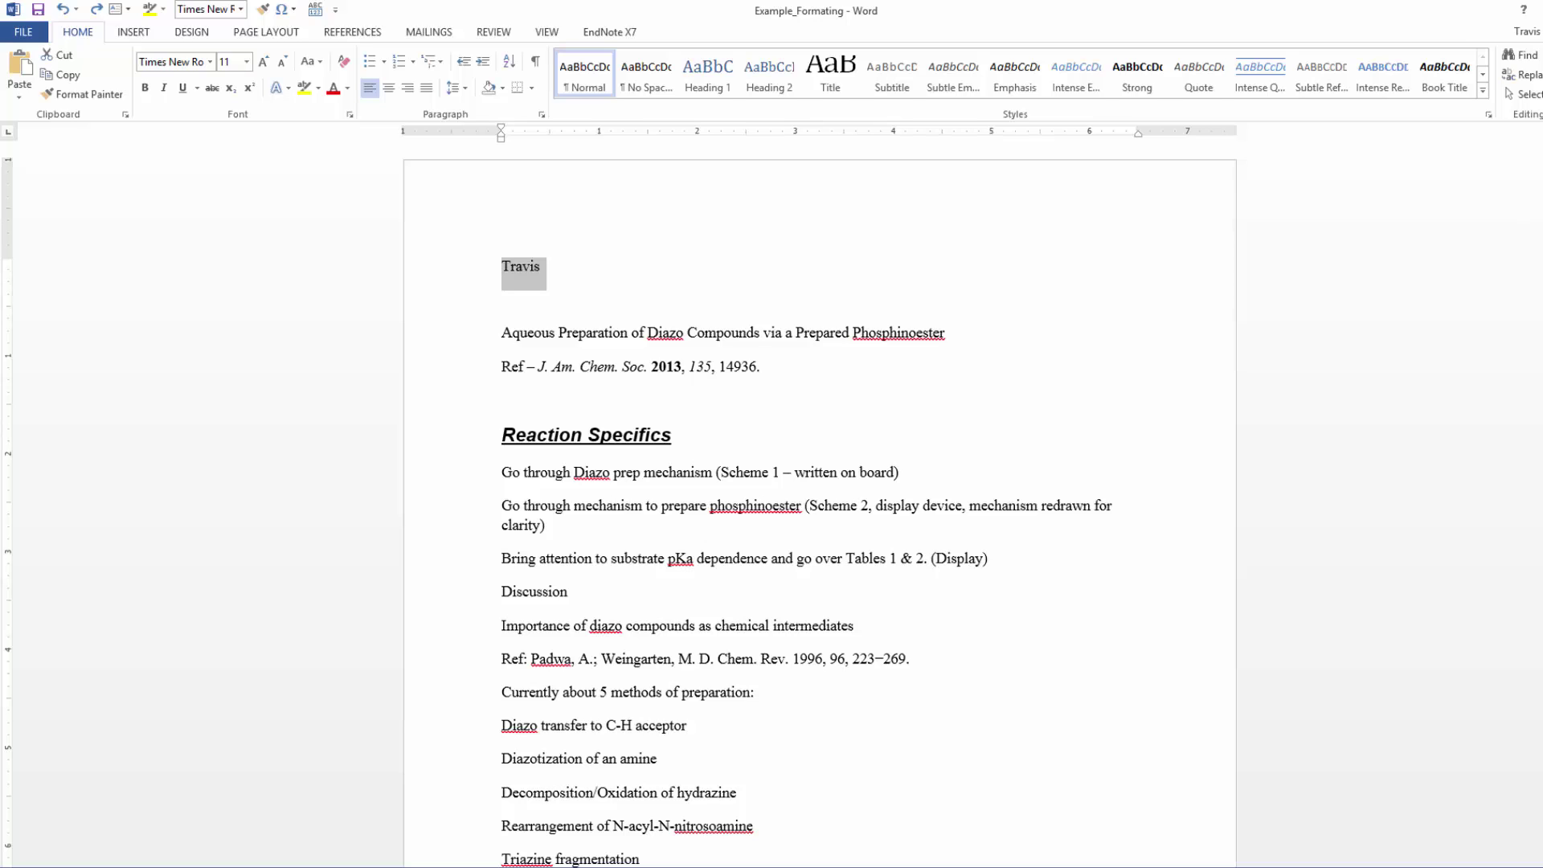
key(ctrl+bracketleft)
key(ctrl+bracketleft)
key(ctrl+bracketleft)
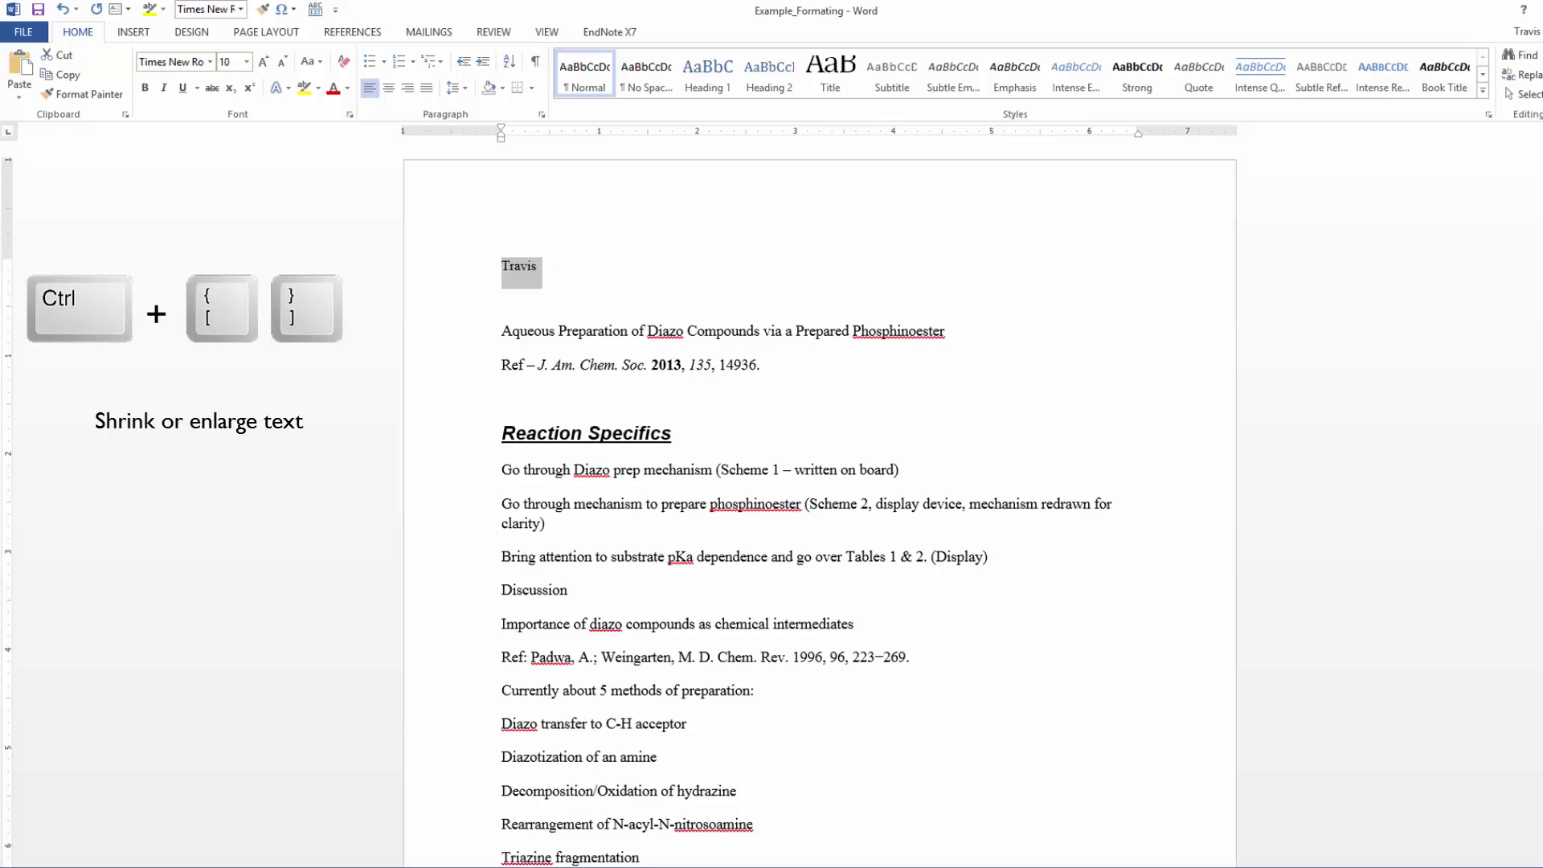
Enlarge the selected name to 16 points and shrink it to 12 points in one-point increments
key(ctrl+bracketright)
key(ctrl+bracketright)
key(ctrl+bracketright)
key(ctrl+bracketright)
key(ctrl+bracketright)
key(ctrl+bracketright)
key(ctrl+bracketright)
key(ctrl+bracketright)
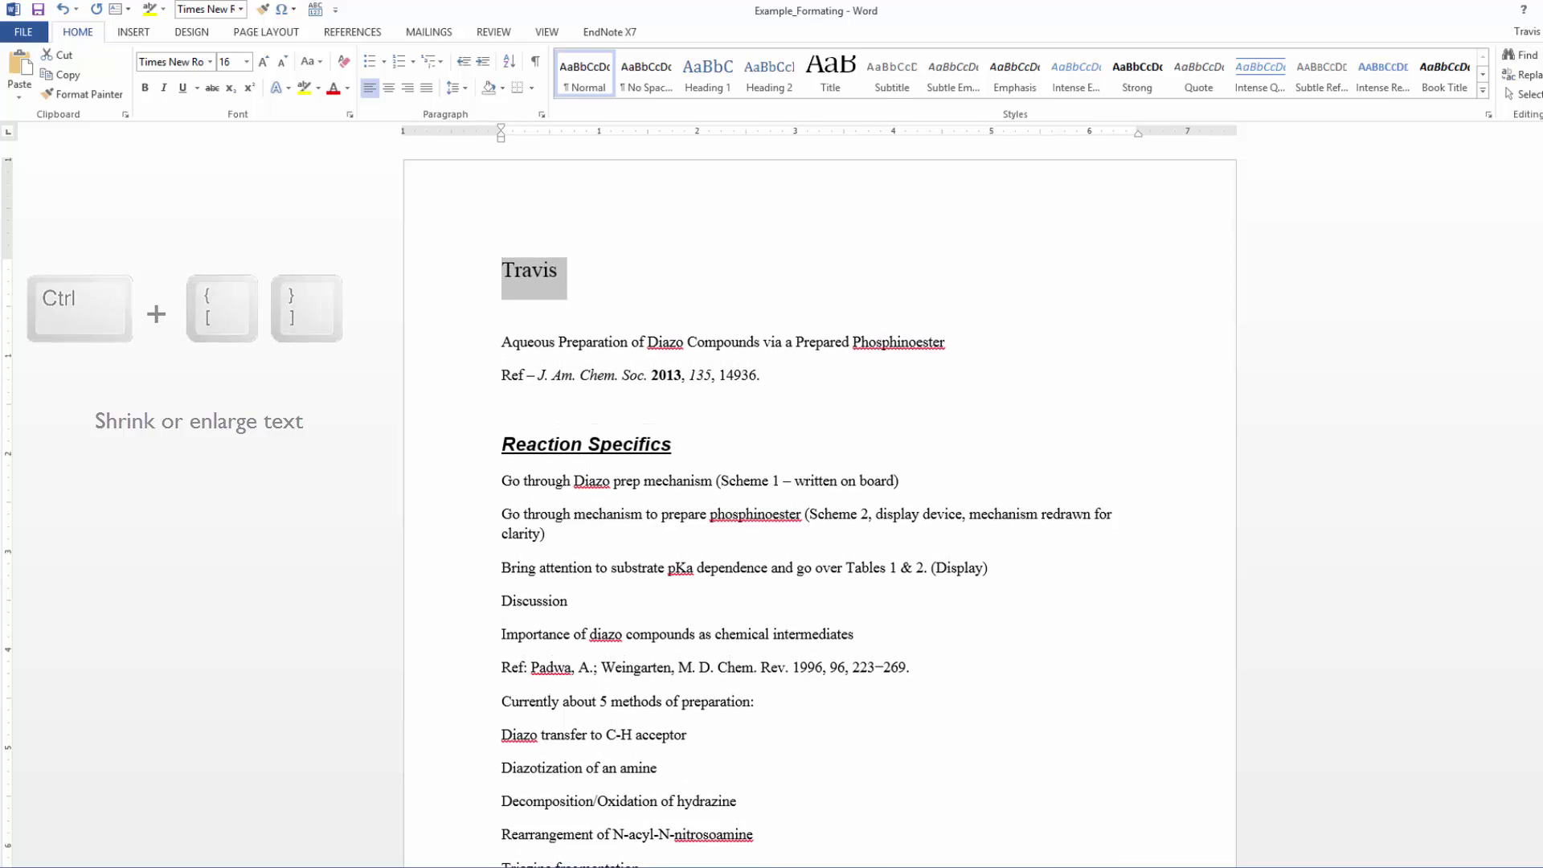
key(ctrl+bracketleft)
key(ctrl+bracketleft)
key(ctrl+bracketleft)
key(ctrl+bracketleft)
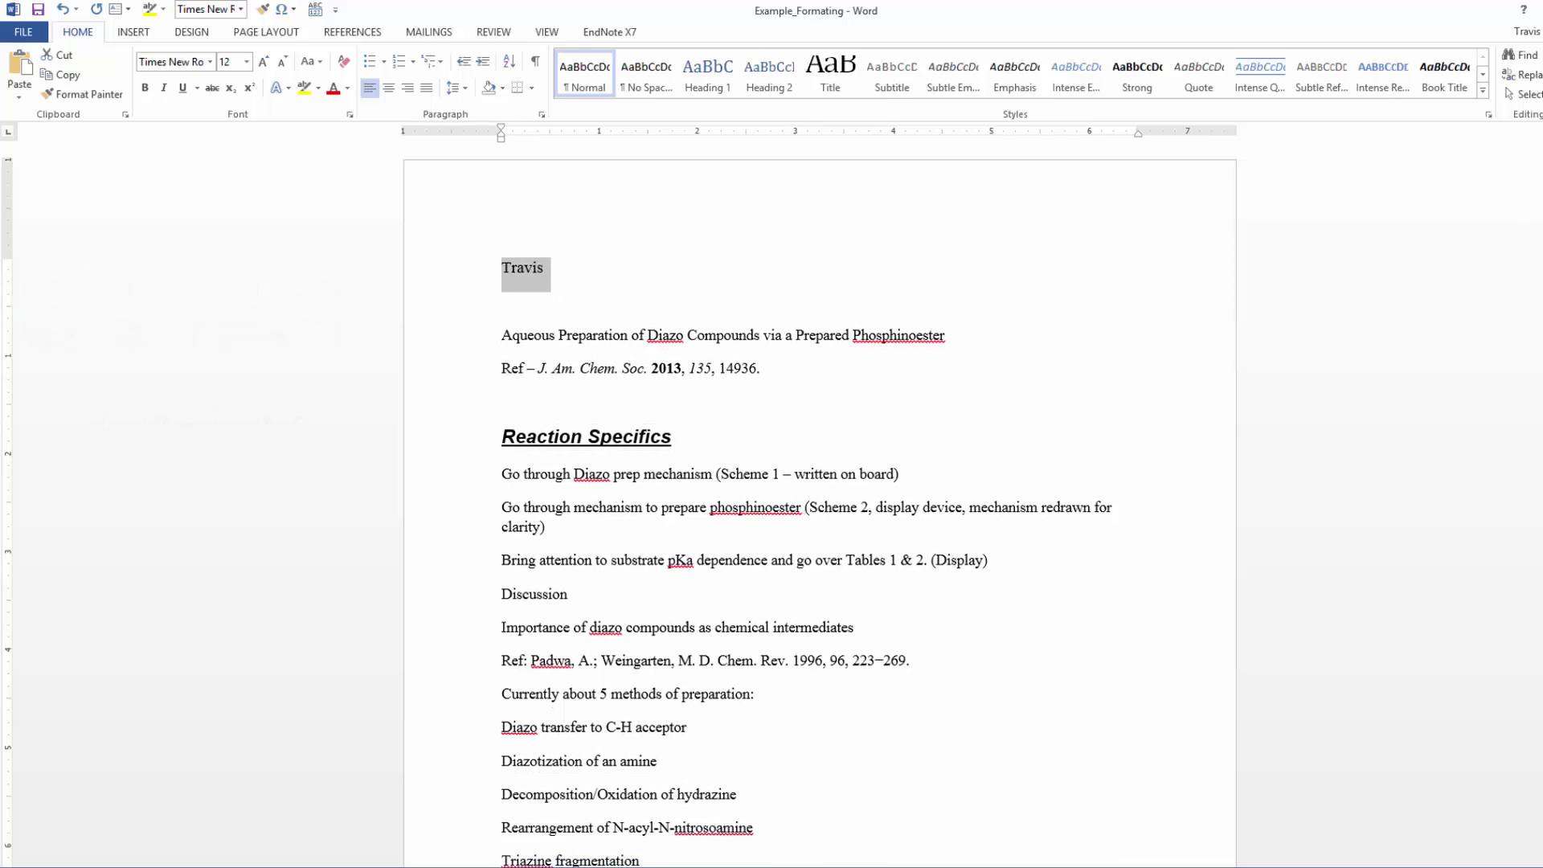
Enlarge the selected name to 18 points and reduce it to 14 points through the standard font sizes
key(ctrl+shift+period)
key(ctrl+shift+period)
key(ctrl+shift+period)
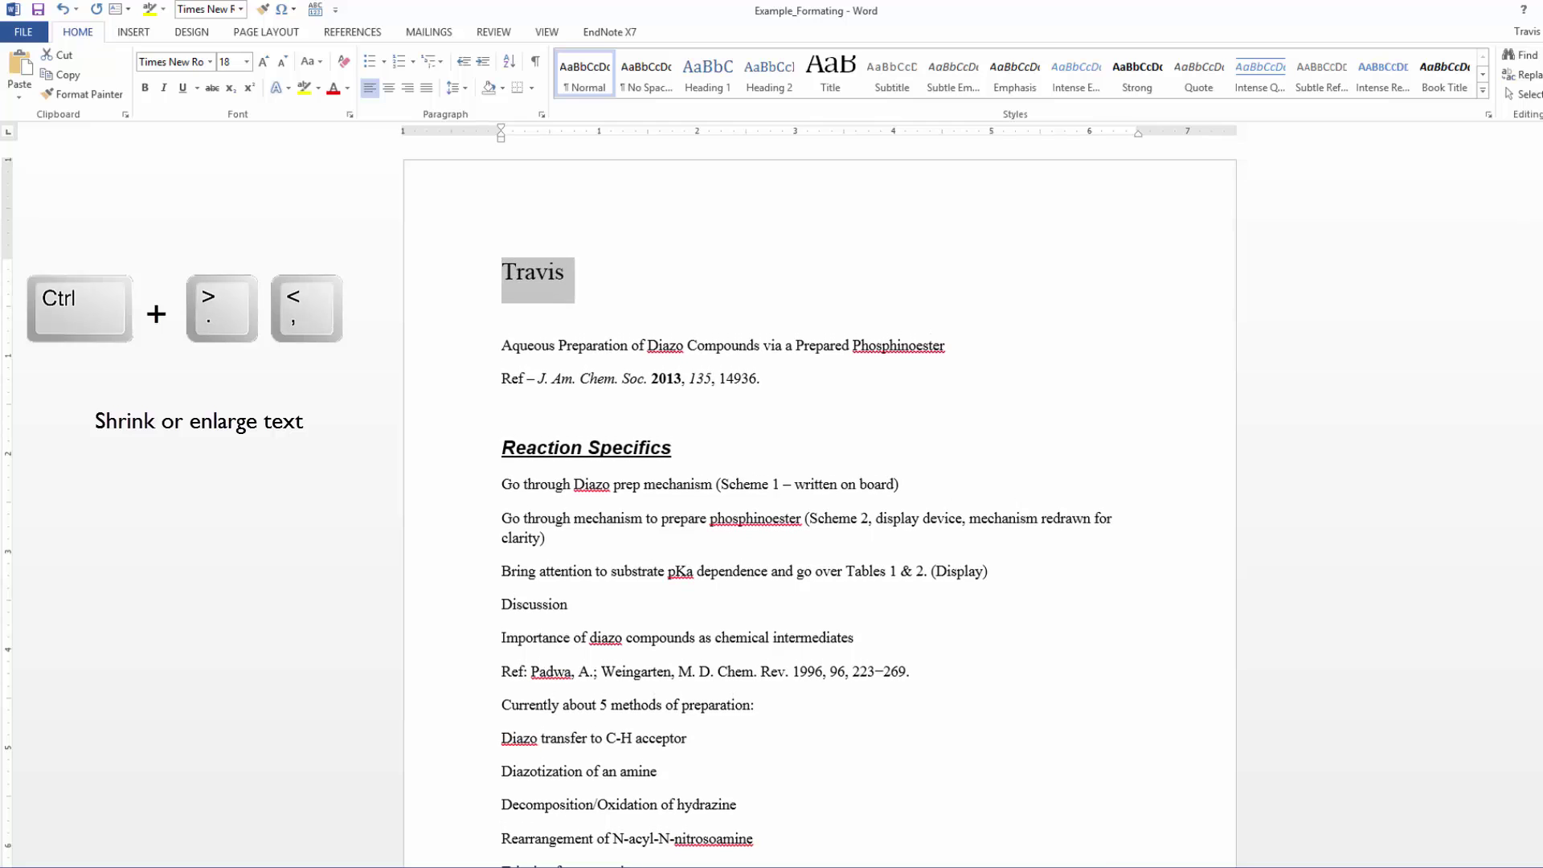
key(ctrl+shift+comma)
key(ctrl+shift+comma)
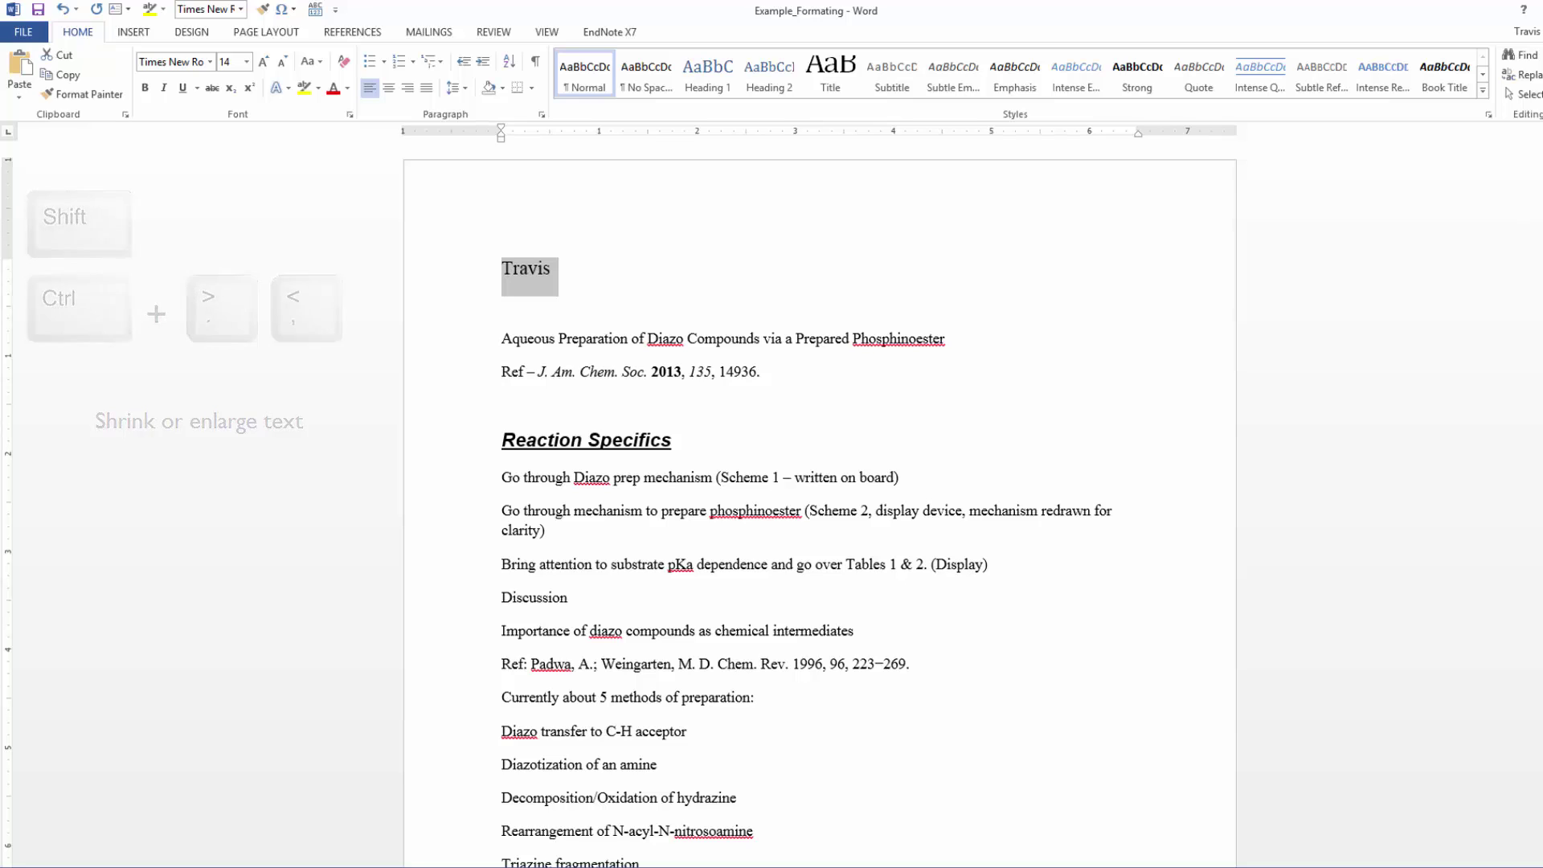
Select the "Reaction Specifics" heading paragraph and copy its formatting
click(503, 303)
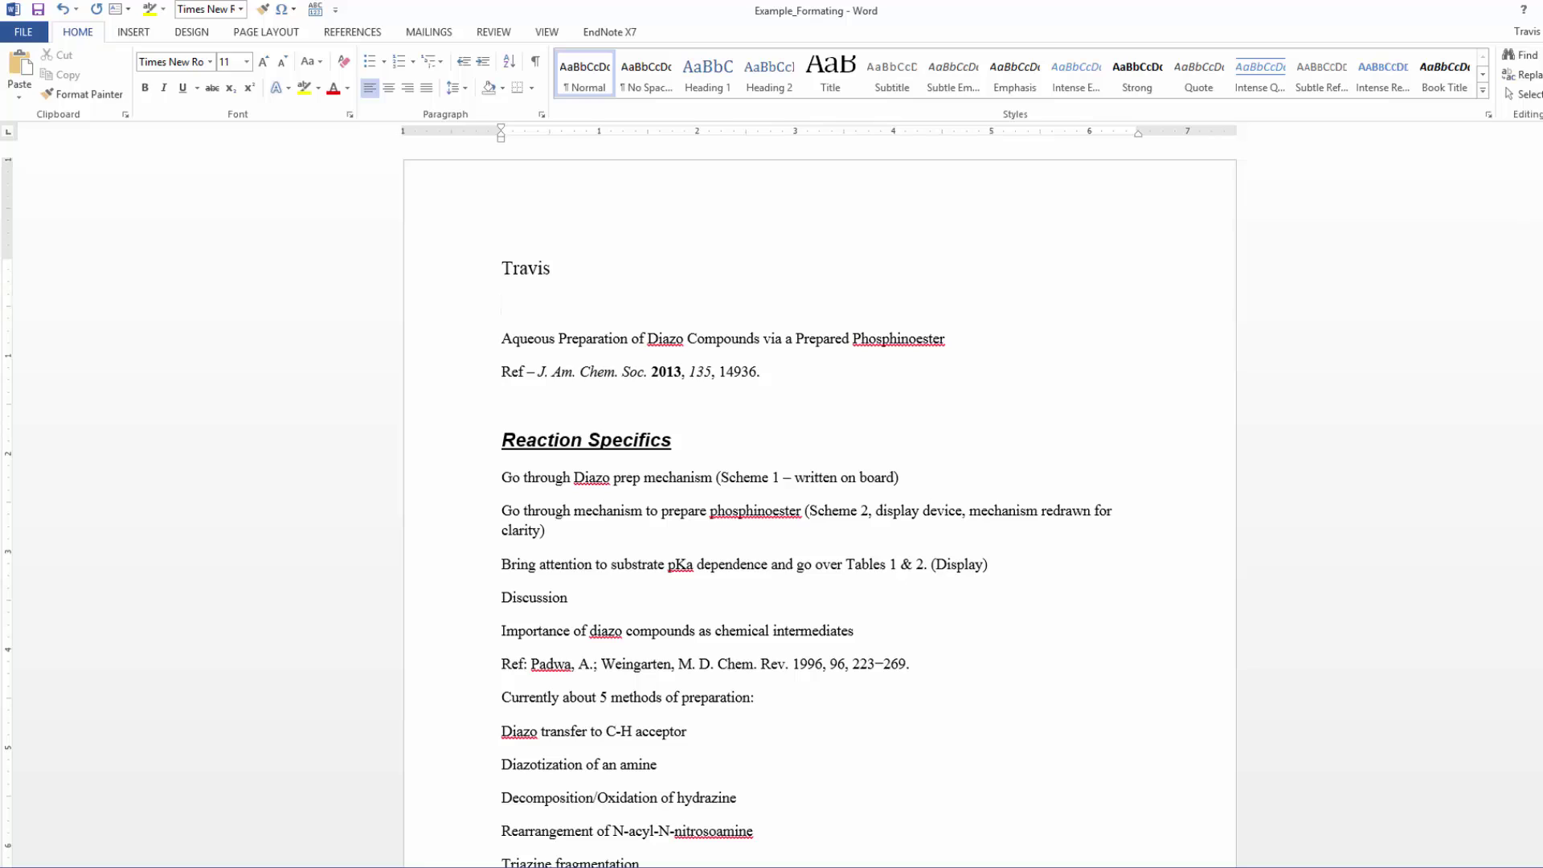
key(Down)
key(Down)
key(Down)
key(Down)
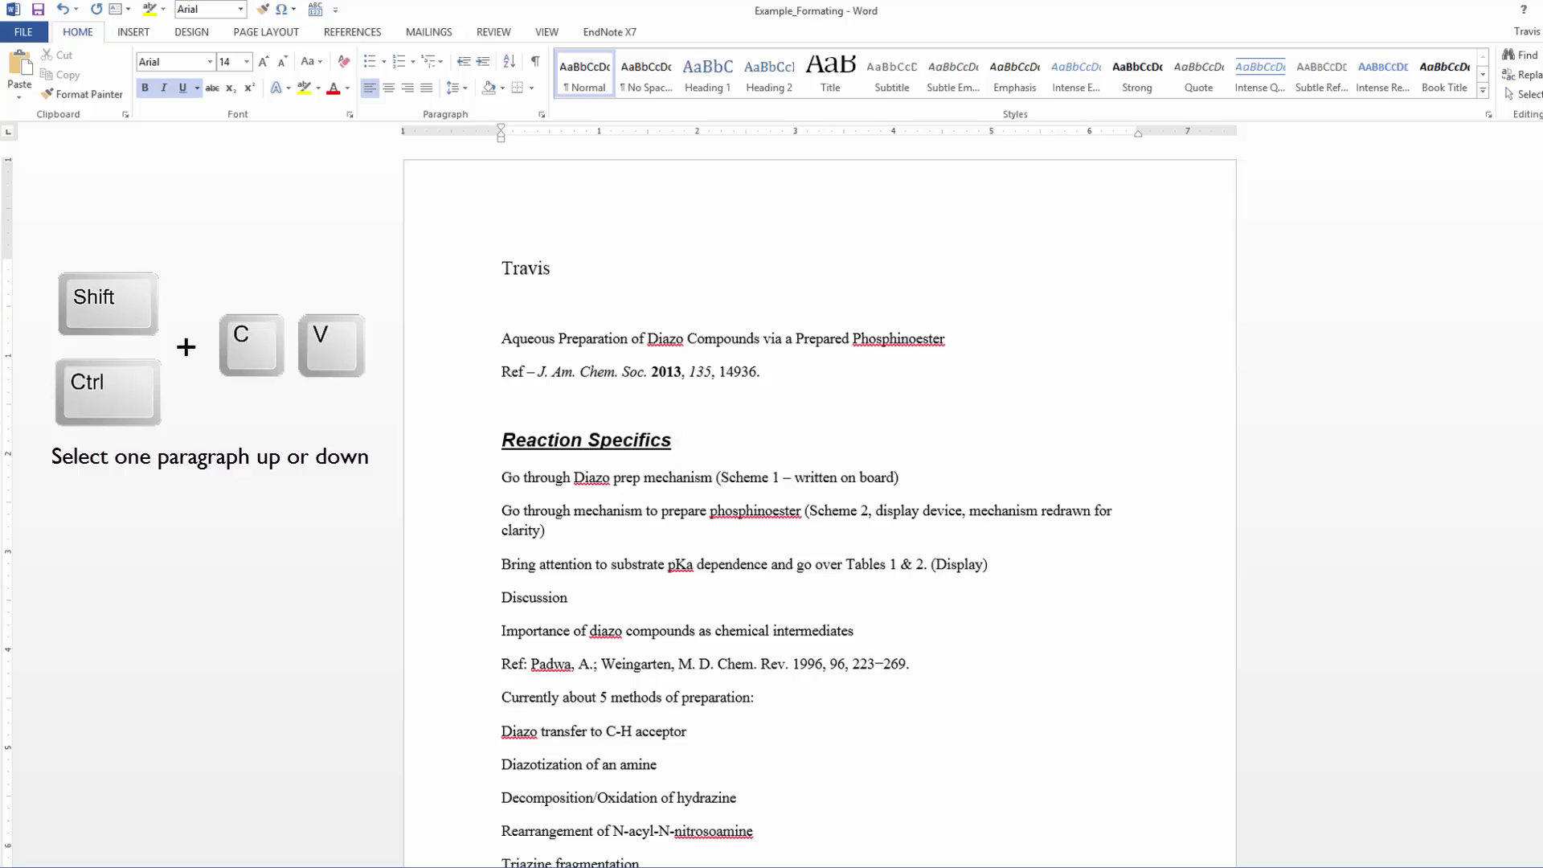
key(ctrl+shift+Up)
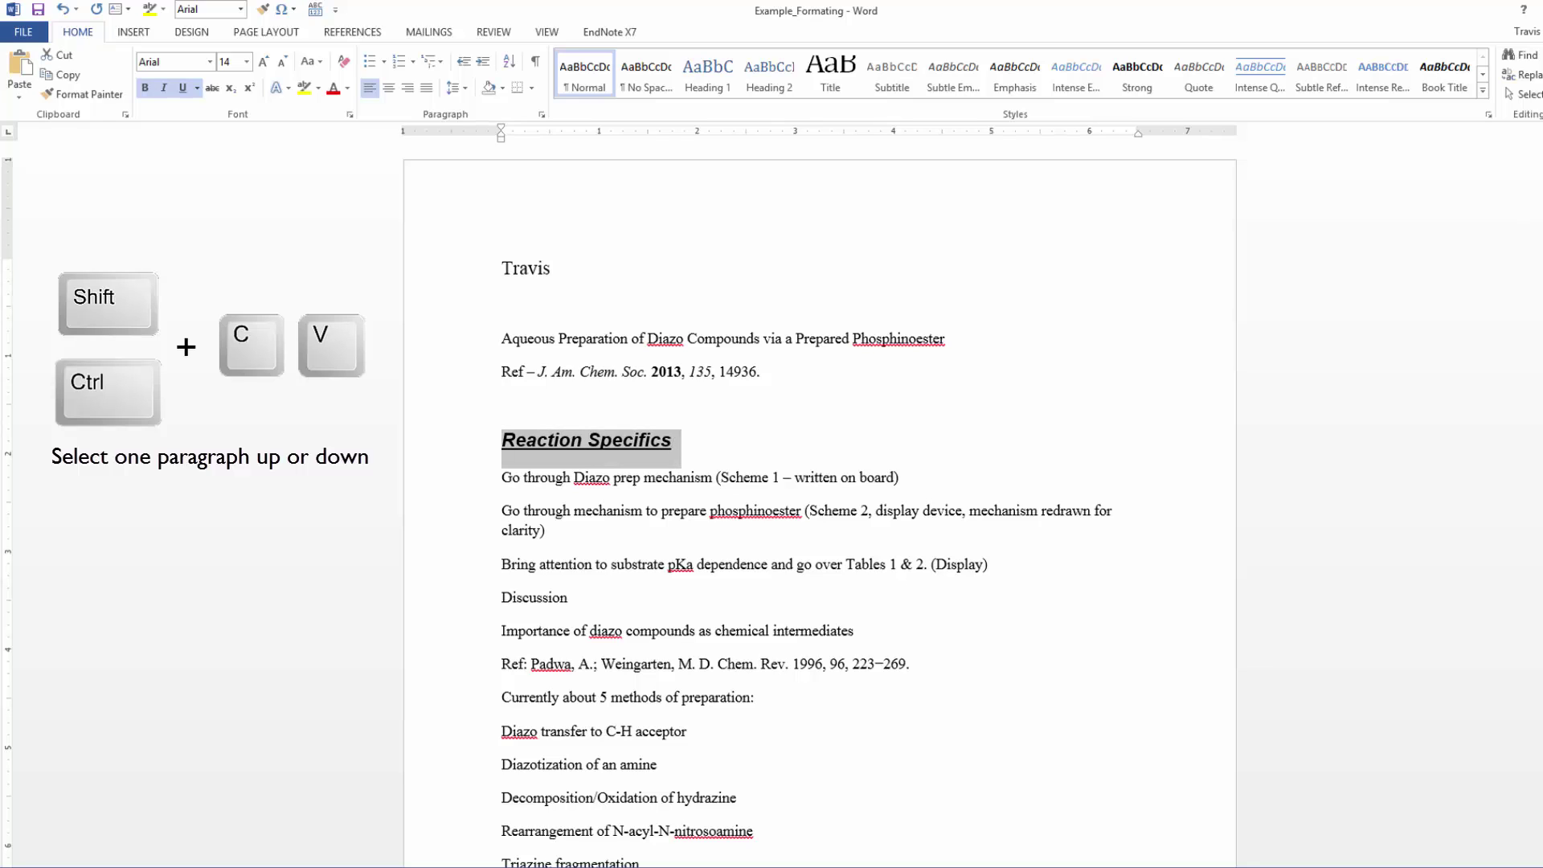
Select the "Discussion" line and apply the formatting copied from the "Reaction Specifics" heading
click(547, 530)
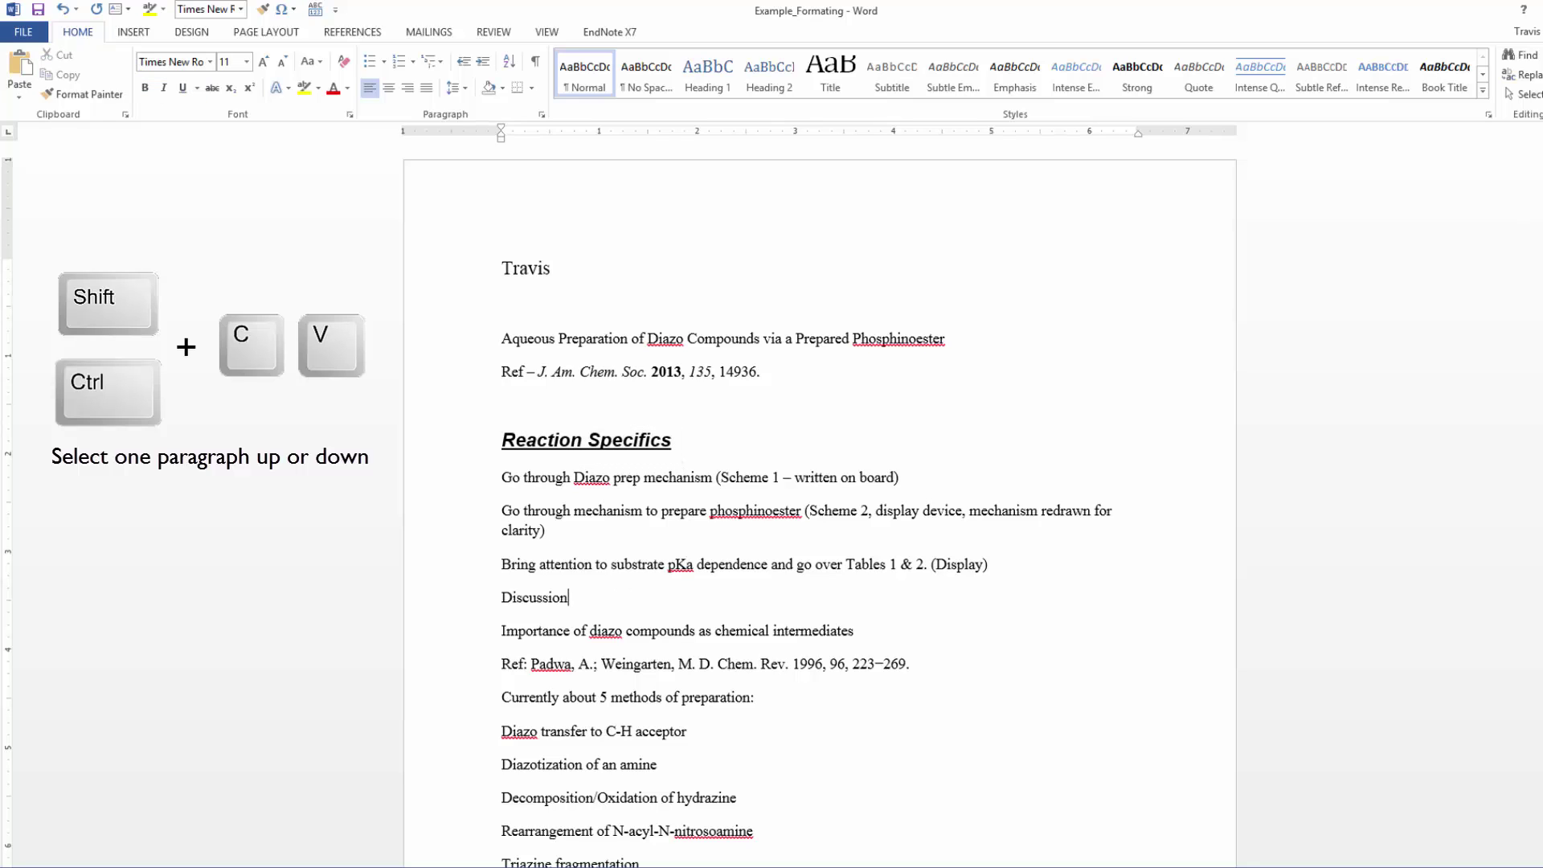
key(ctrl+shift+Up)
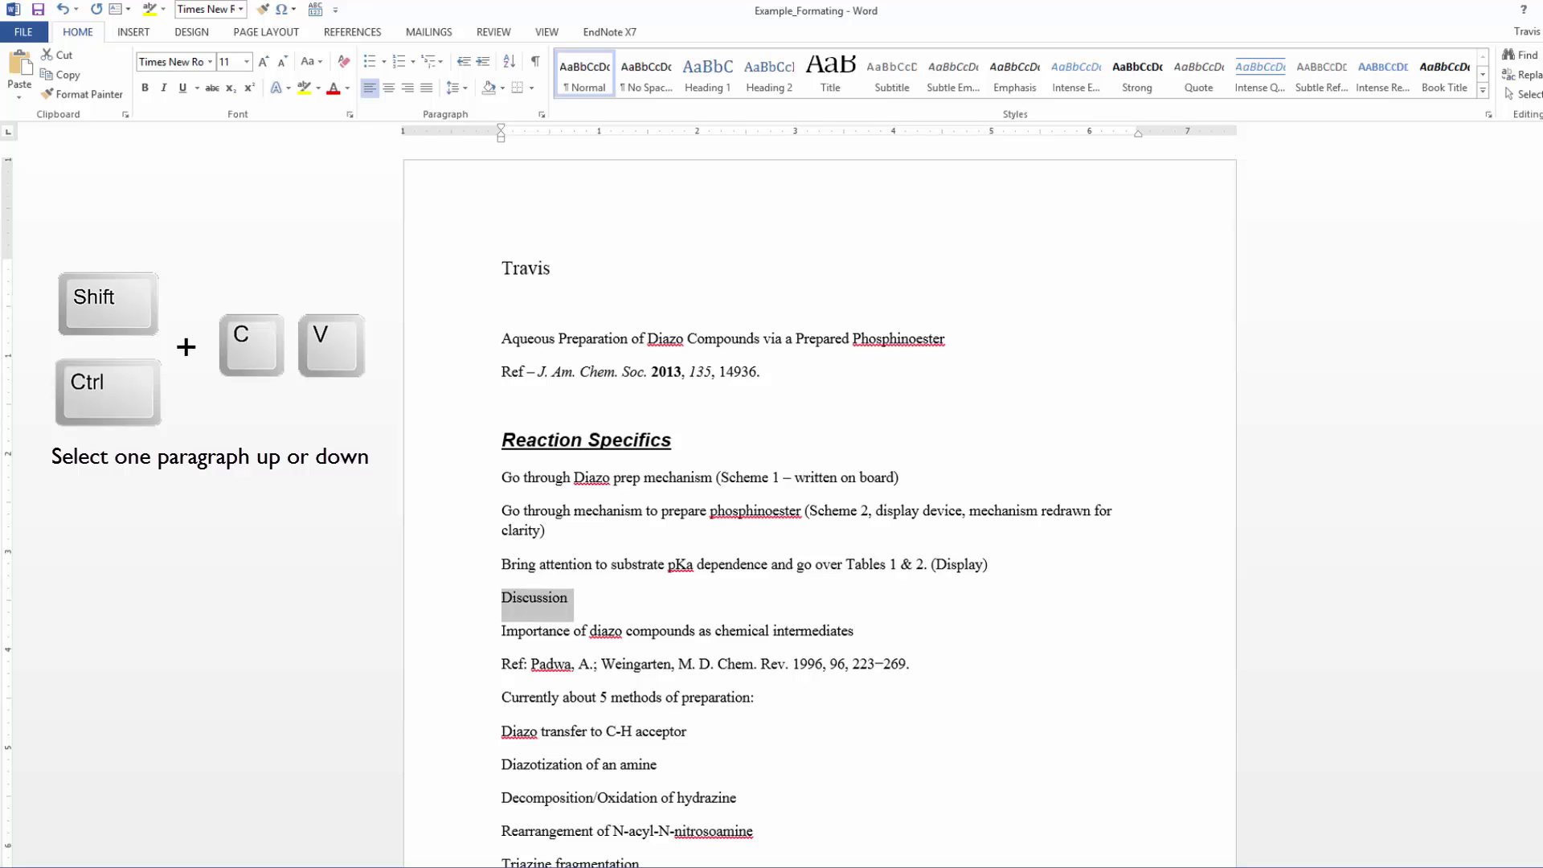
key(ctrl+shift+v)
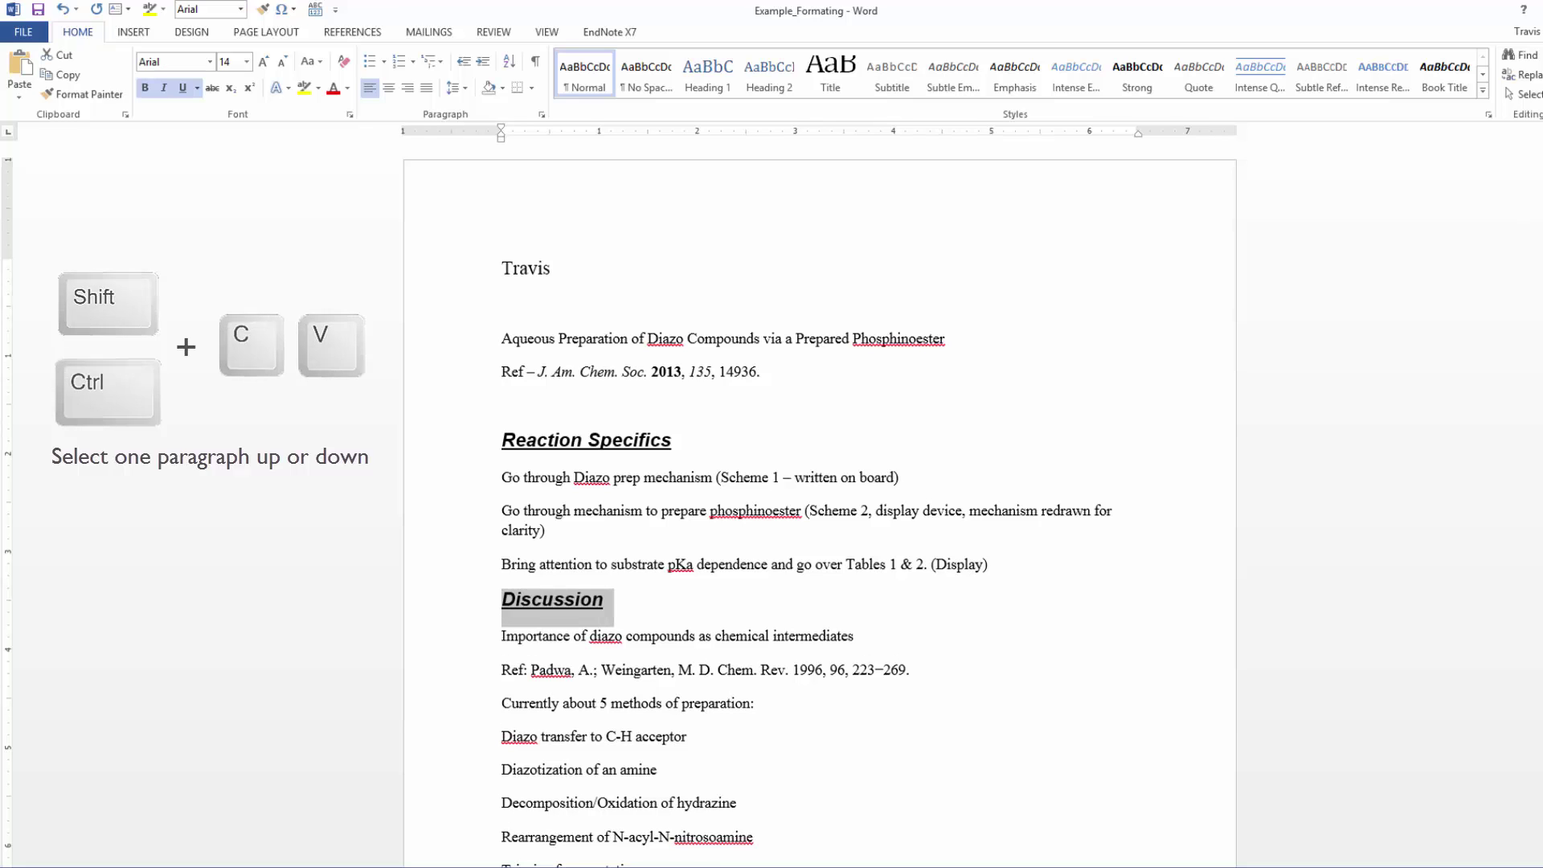
key(Right)
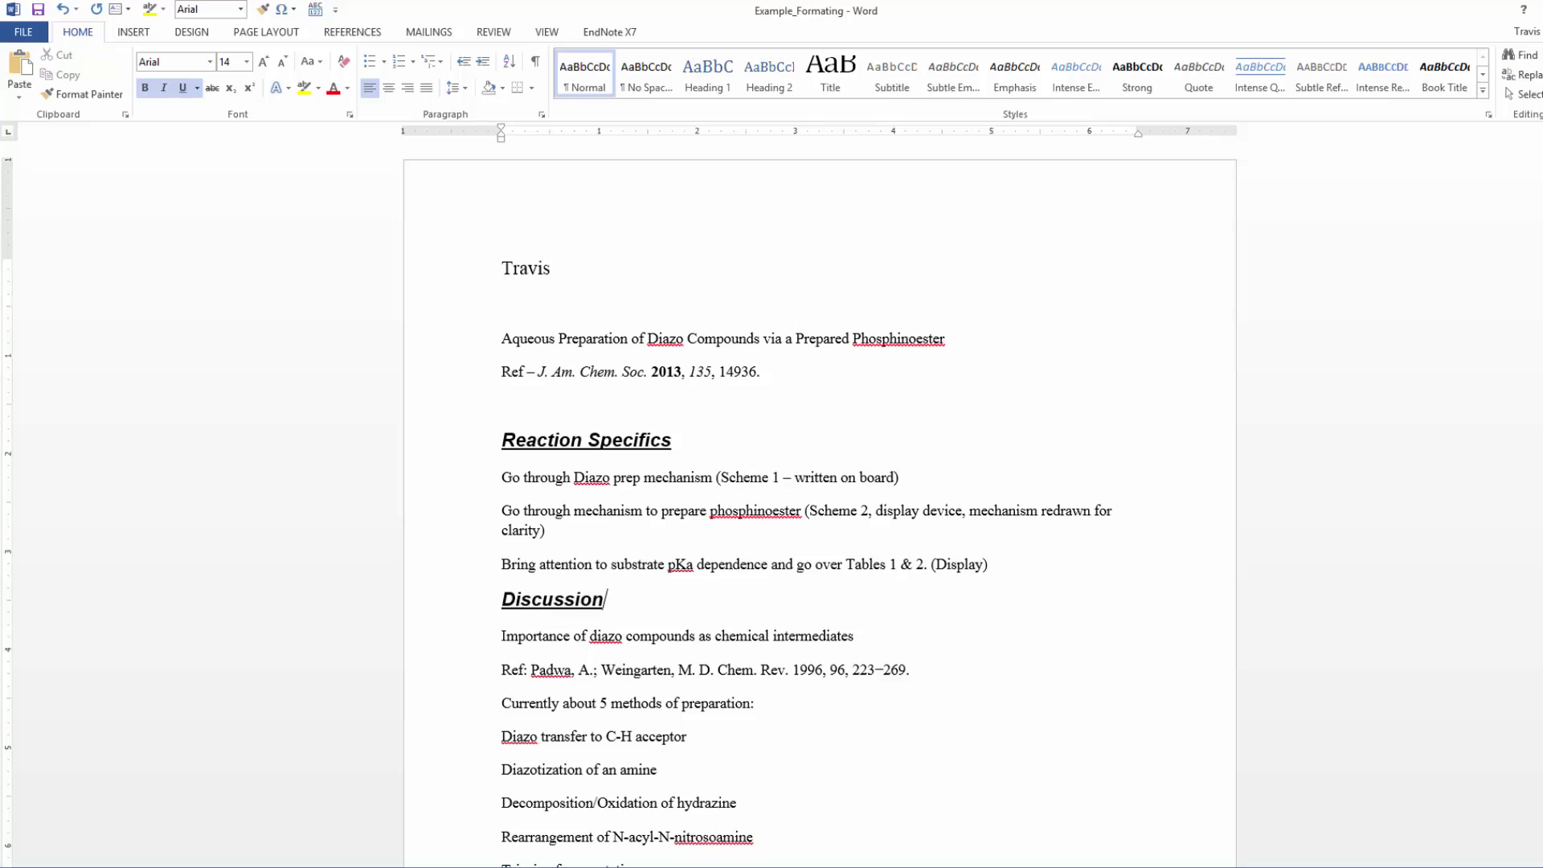
Apply the copied heading formatting to the "Conclusion" line and return to the beginning of the document
key(Down)
key(Down)
key(Down)
key(Down)
key(Down)
key(Down)
key(Down)
key(Down)
key(Down)
key(Down)
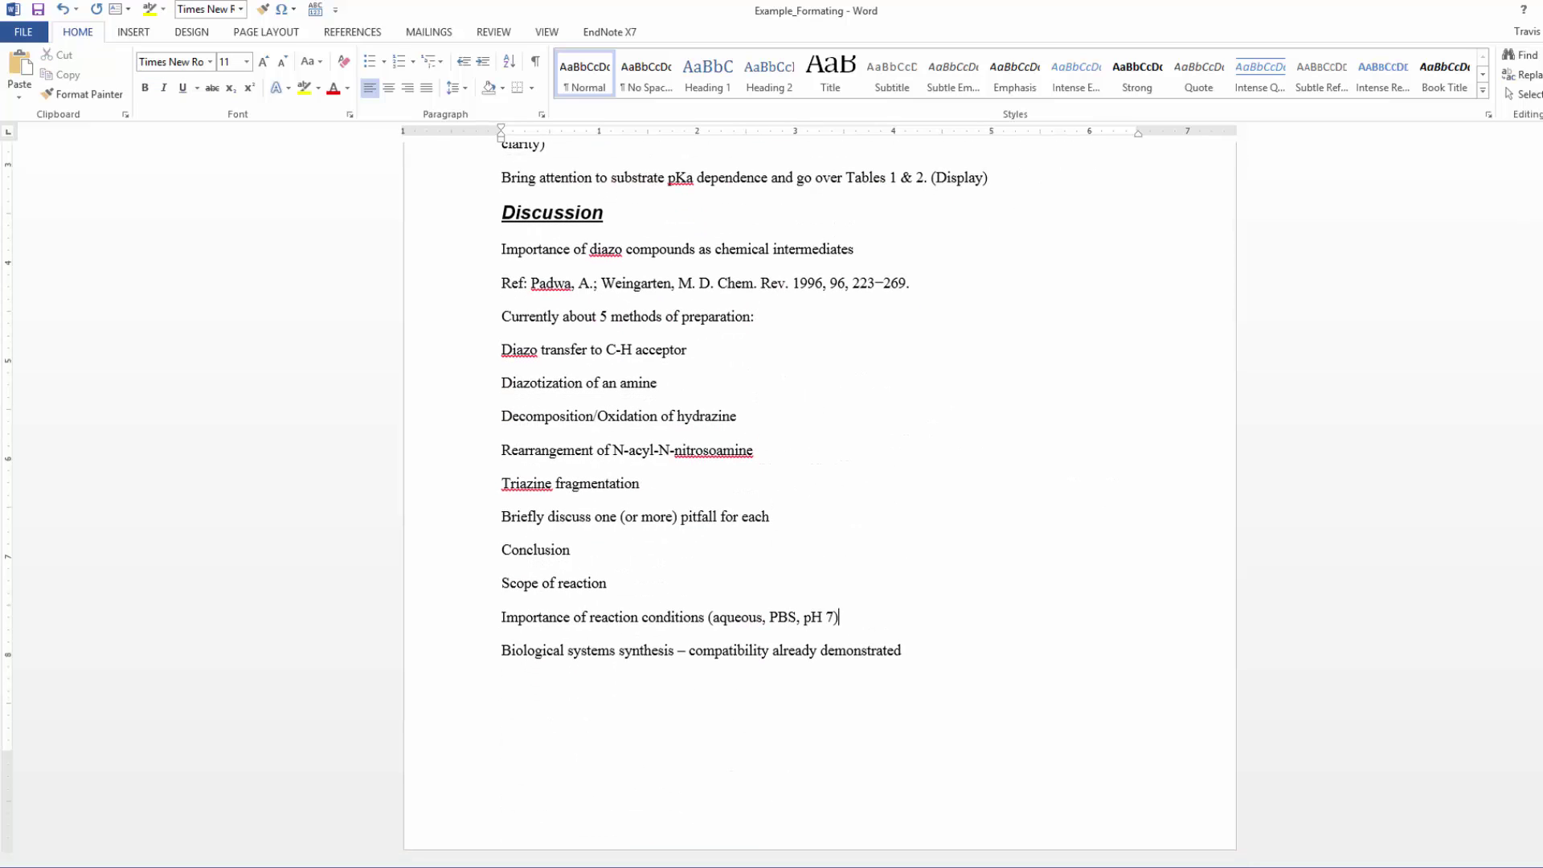
key(ctrl+shift+Up)
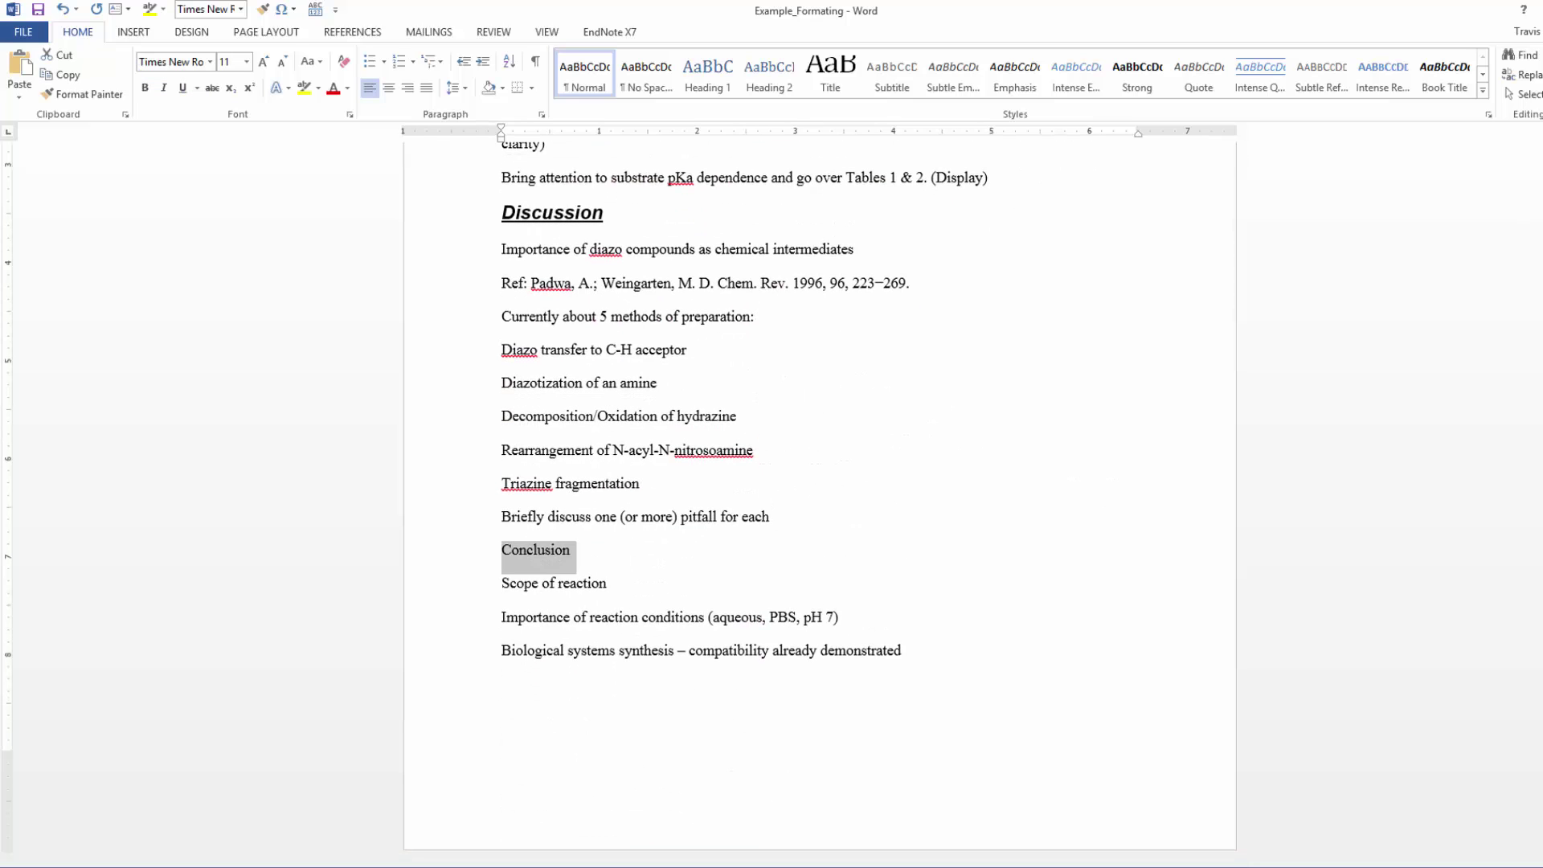
key(ctrl+shift+v)
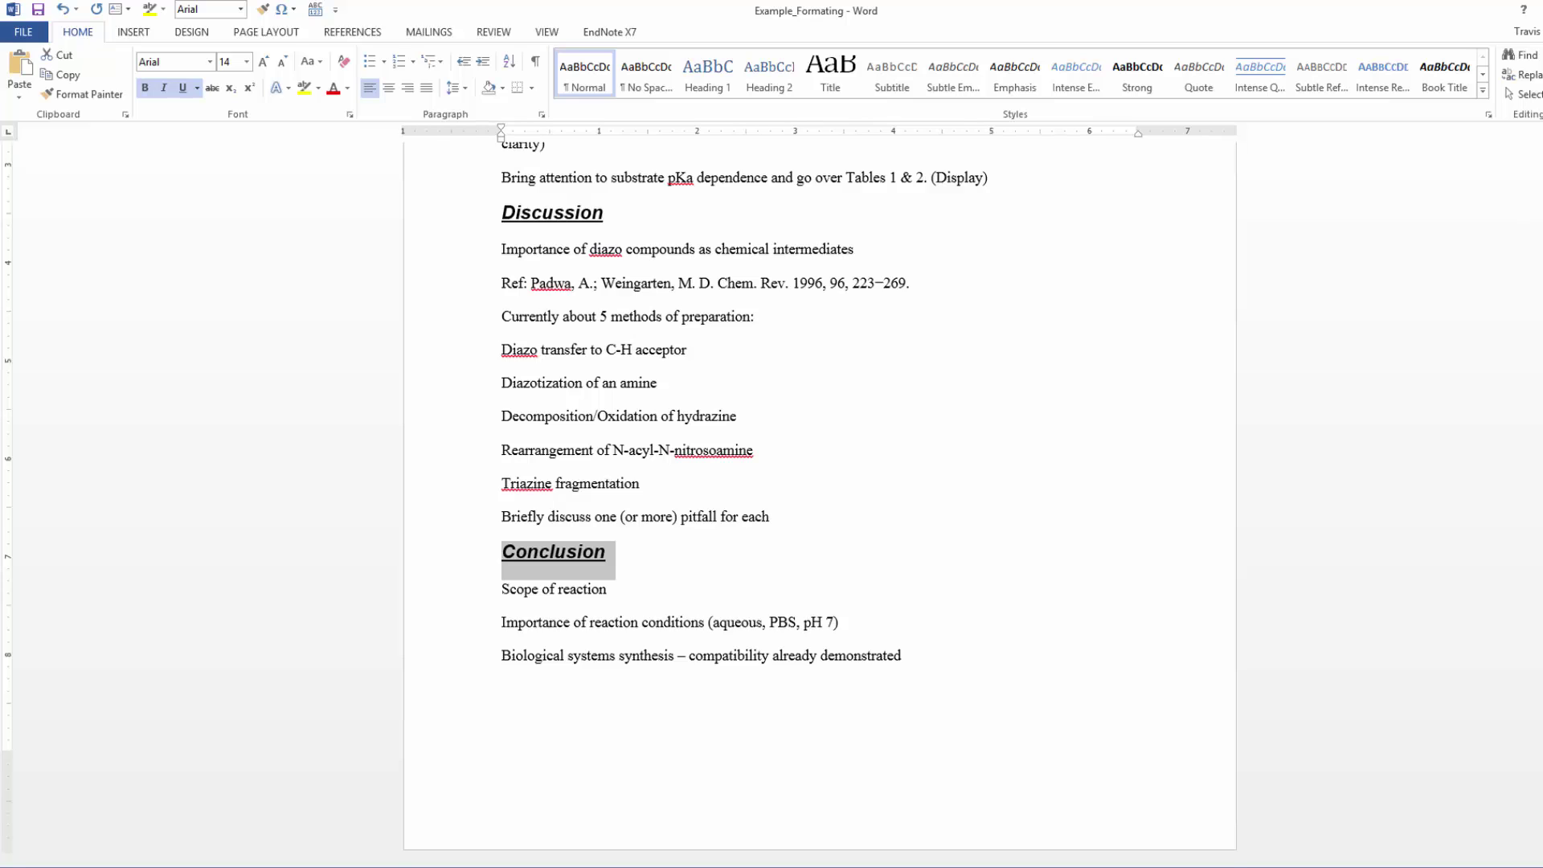
key(ctrl+Home)
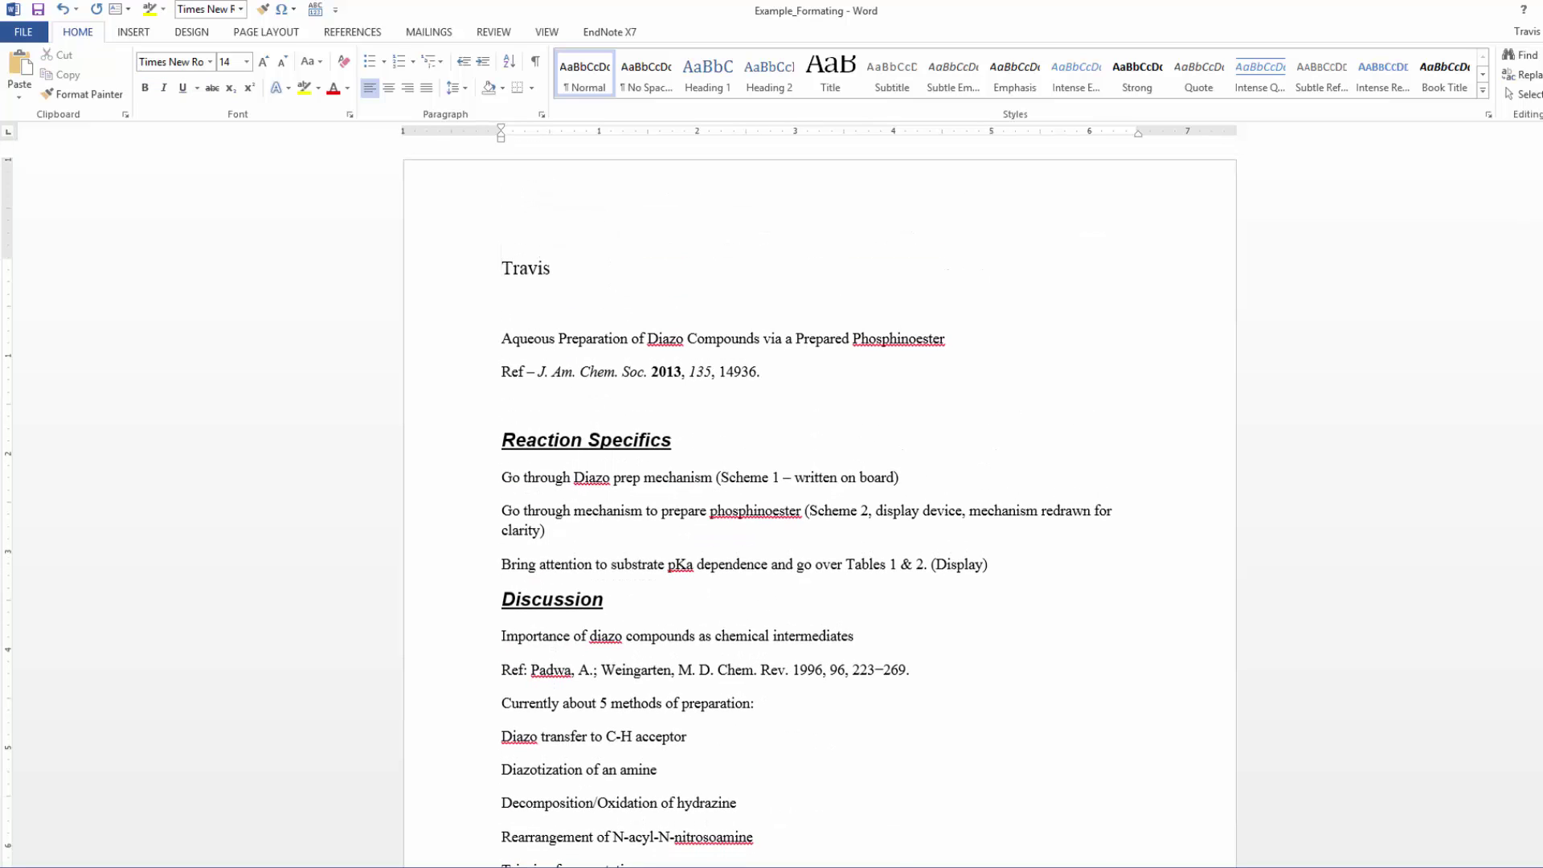